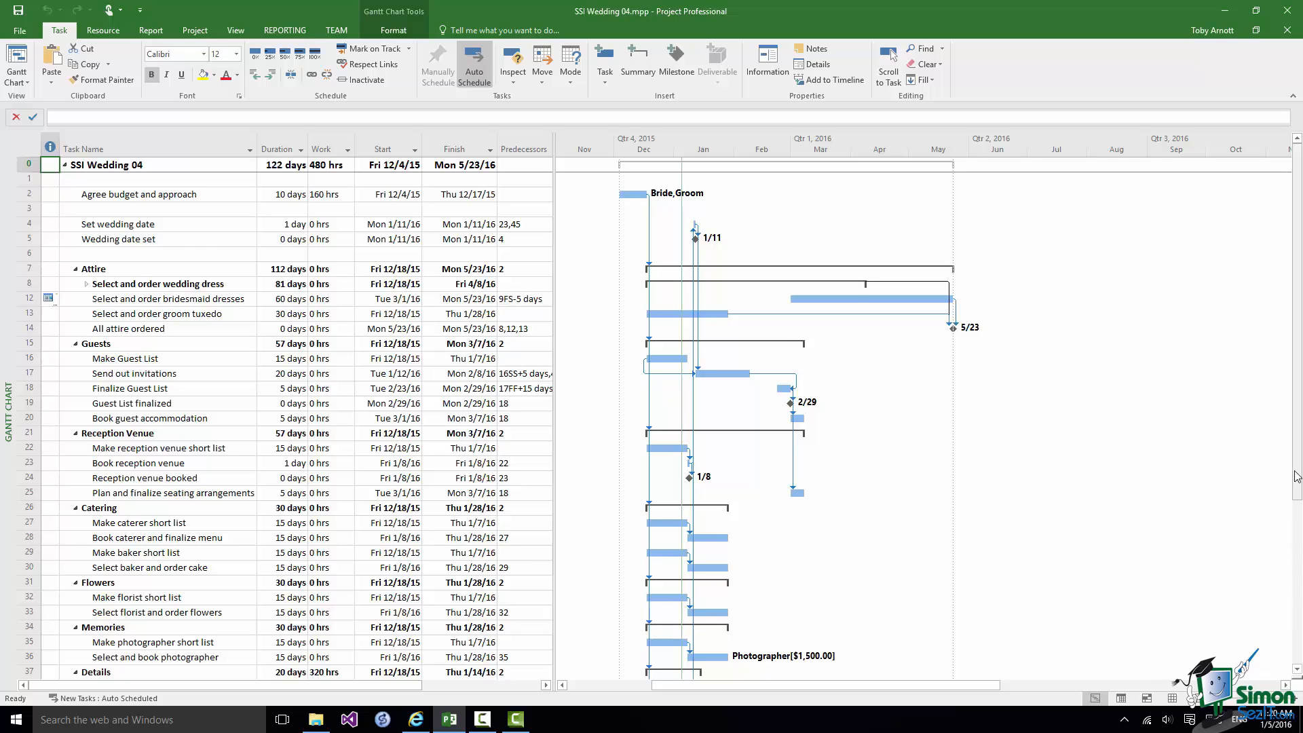
# Step: Try to outdent the Rehearsal and Wedding day tasks one level, accepting a move before the project start date
pyautogui.scroll(-2, 1301, 551)
pyautogui.moveTo(1300, 550); pyautogui.dragTo(1300, 645)
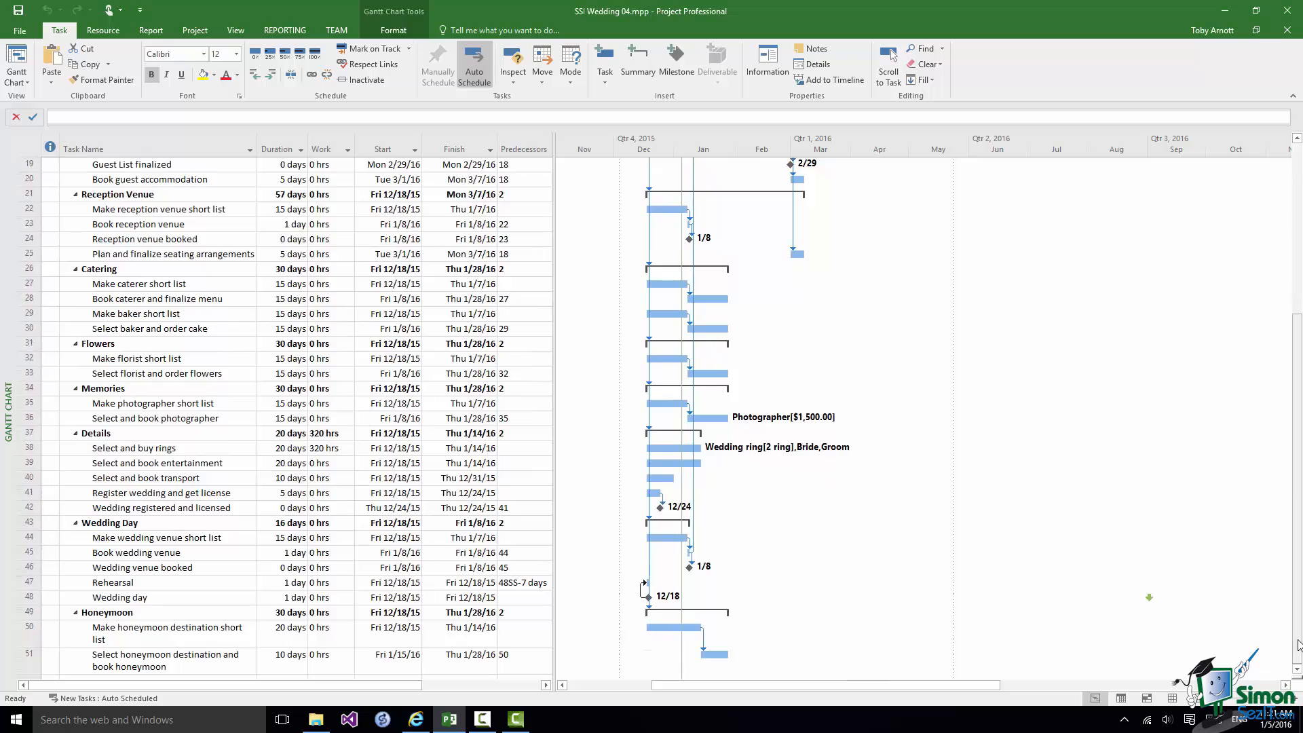
pyautogui.click(29, 597)
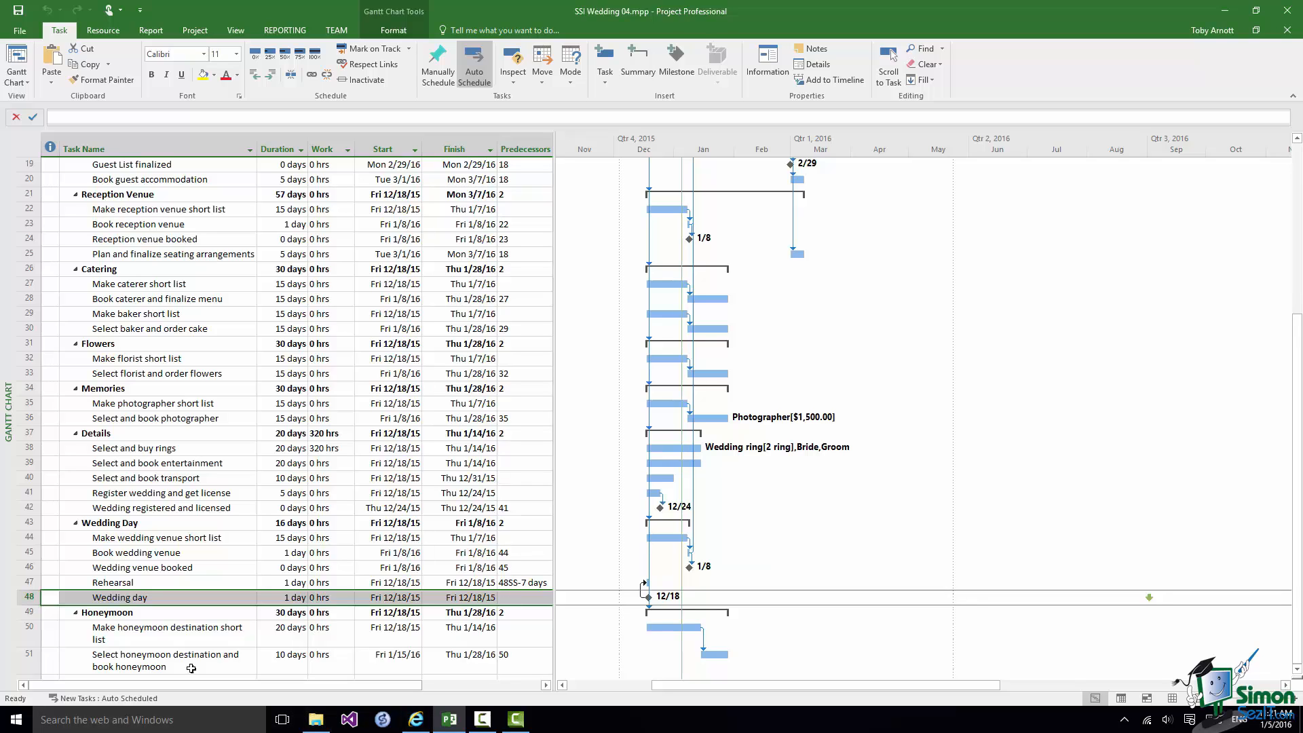
pyautogui.click(174, 634)
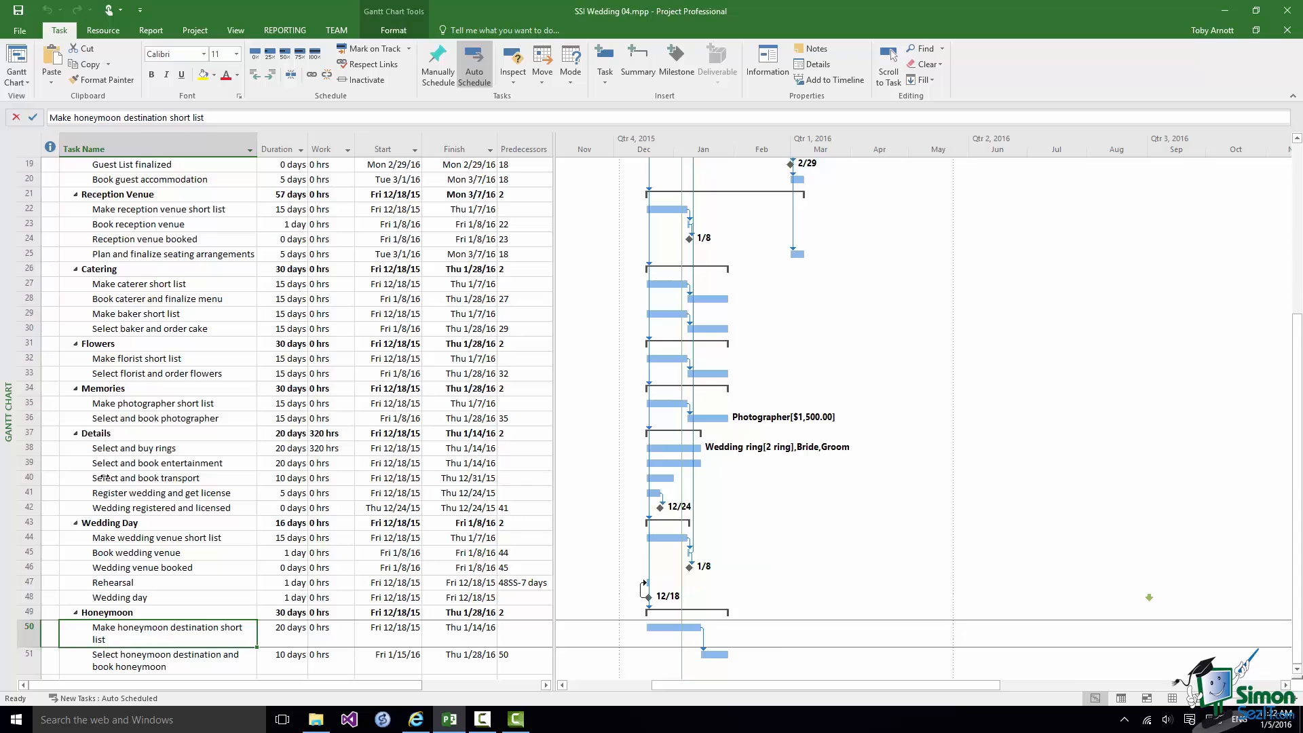
pyautogui.click(27, 582)
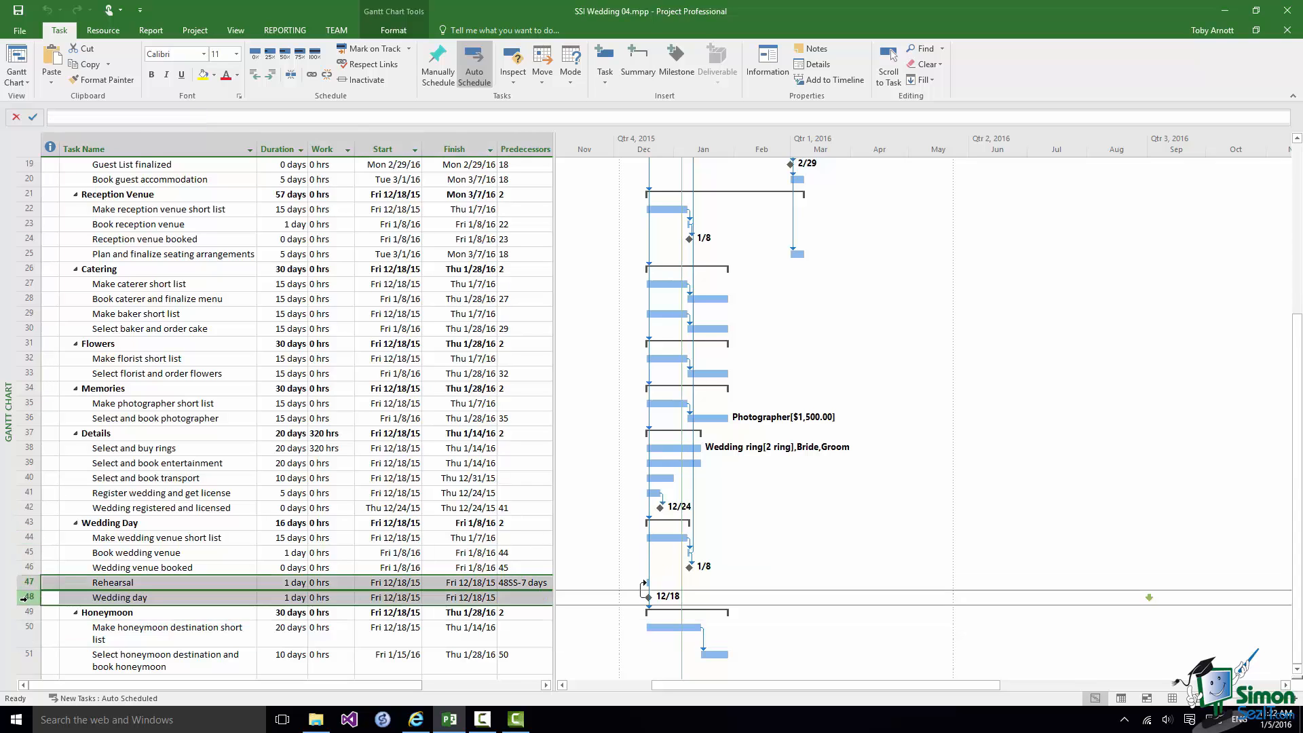
pyautogui.keyDown('ctrl'); pyautogui.click(25, 597); pyautogui.keyUp('ctrl')
pyautogui.click(255, 75)
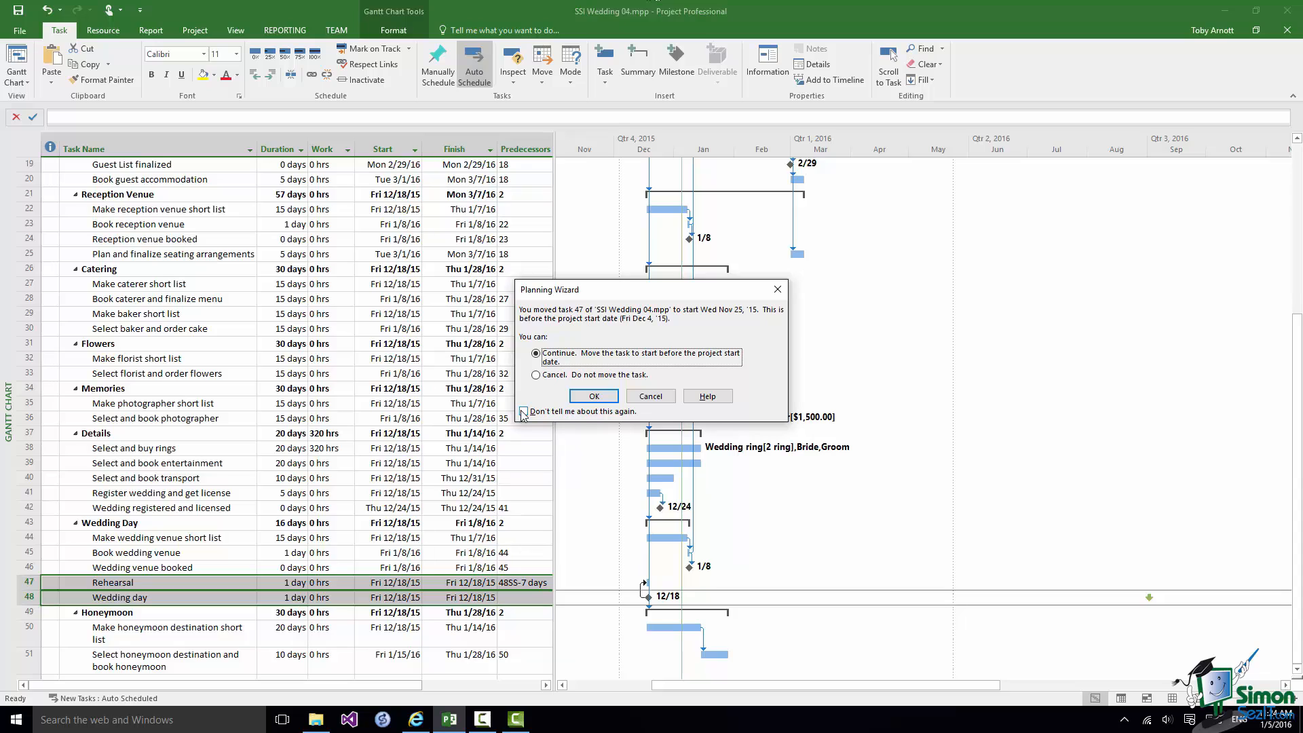
pyautogui.click(594, 398)
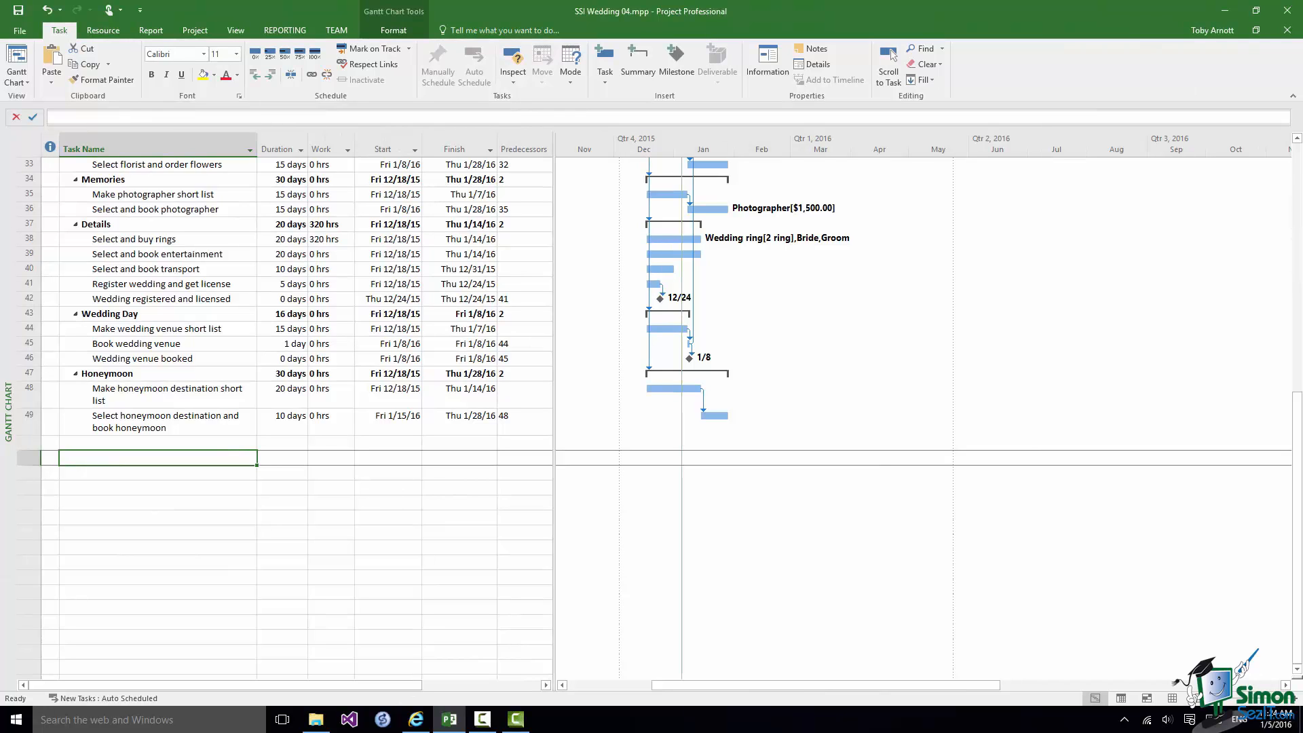
# Step: Paste the Rehearsal and Wedding day tasks below the Honeymoon section and outdent them one level, accepting the earlier start
pyautogui.hotkey('ctrl', 'v')
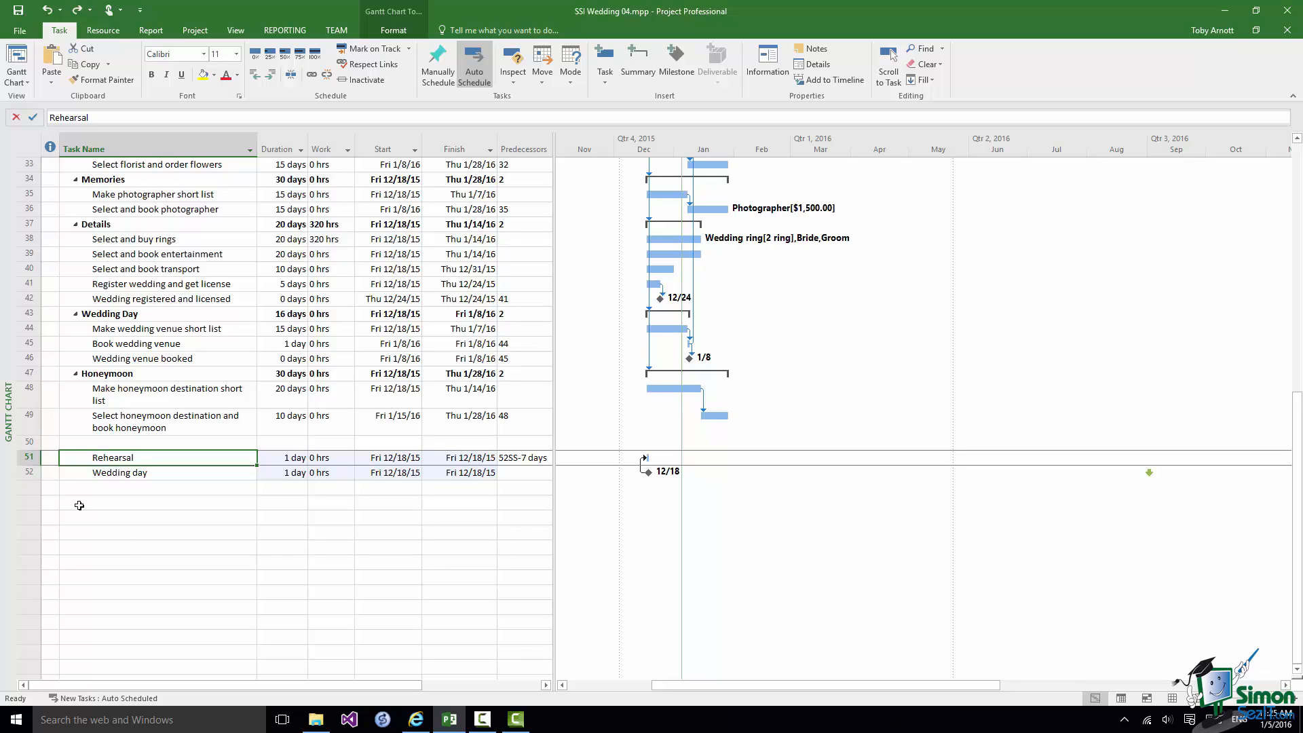
pyautogui.moveTo(27, 457); pyautogui.dragTo(20, 471)
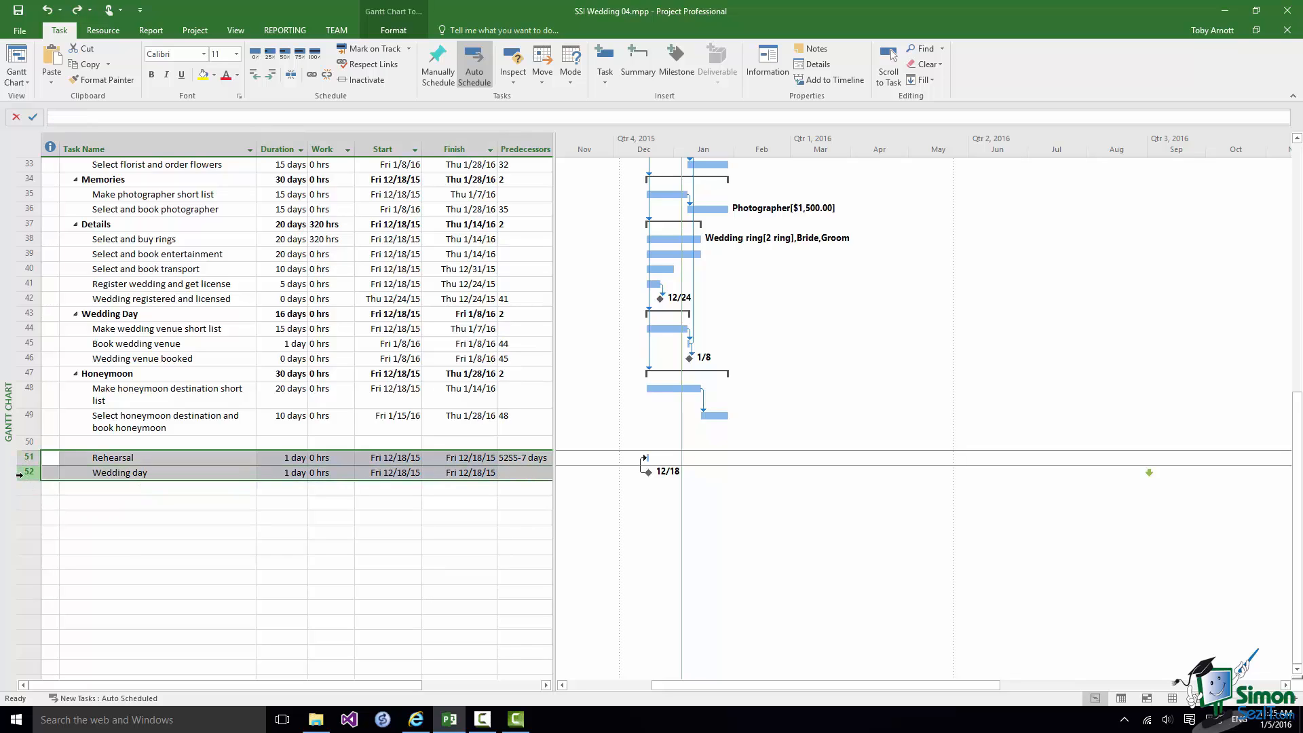
pyautogui.click(255, 76)
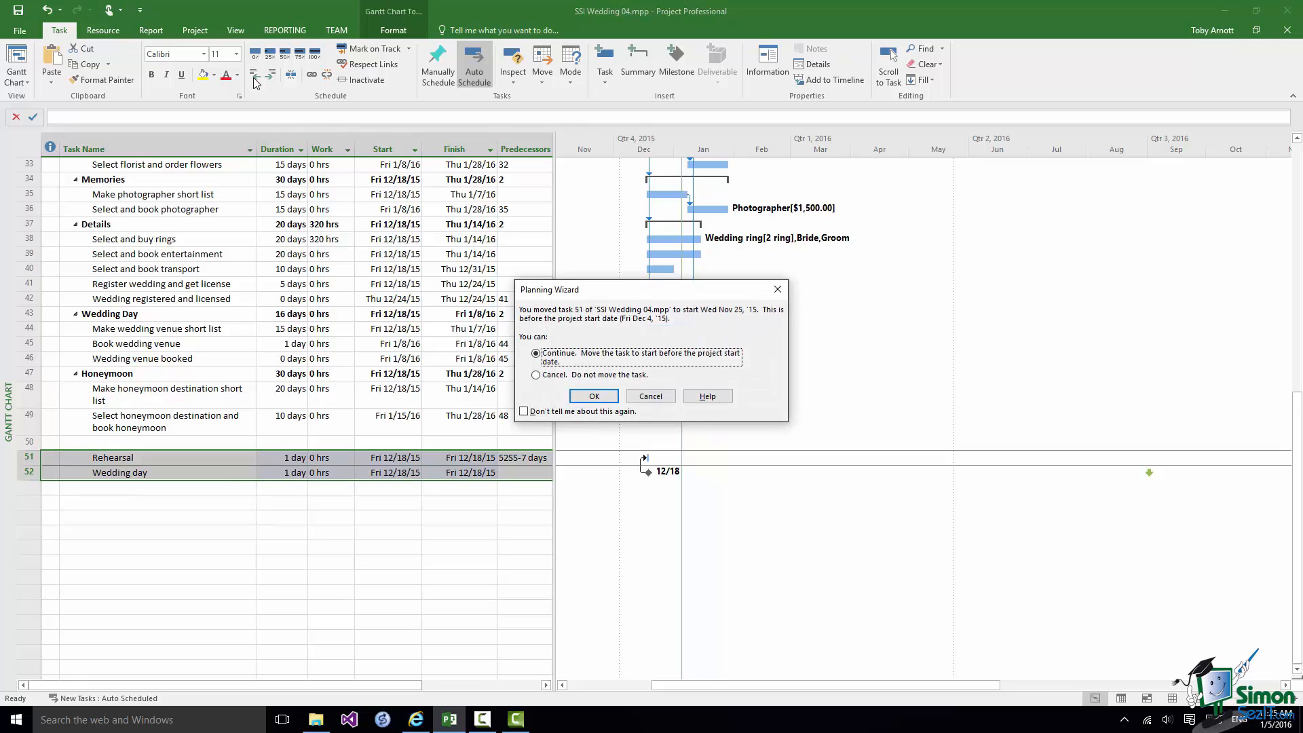
pyautogui.click(595, 396)
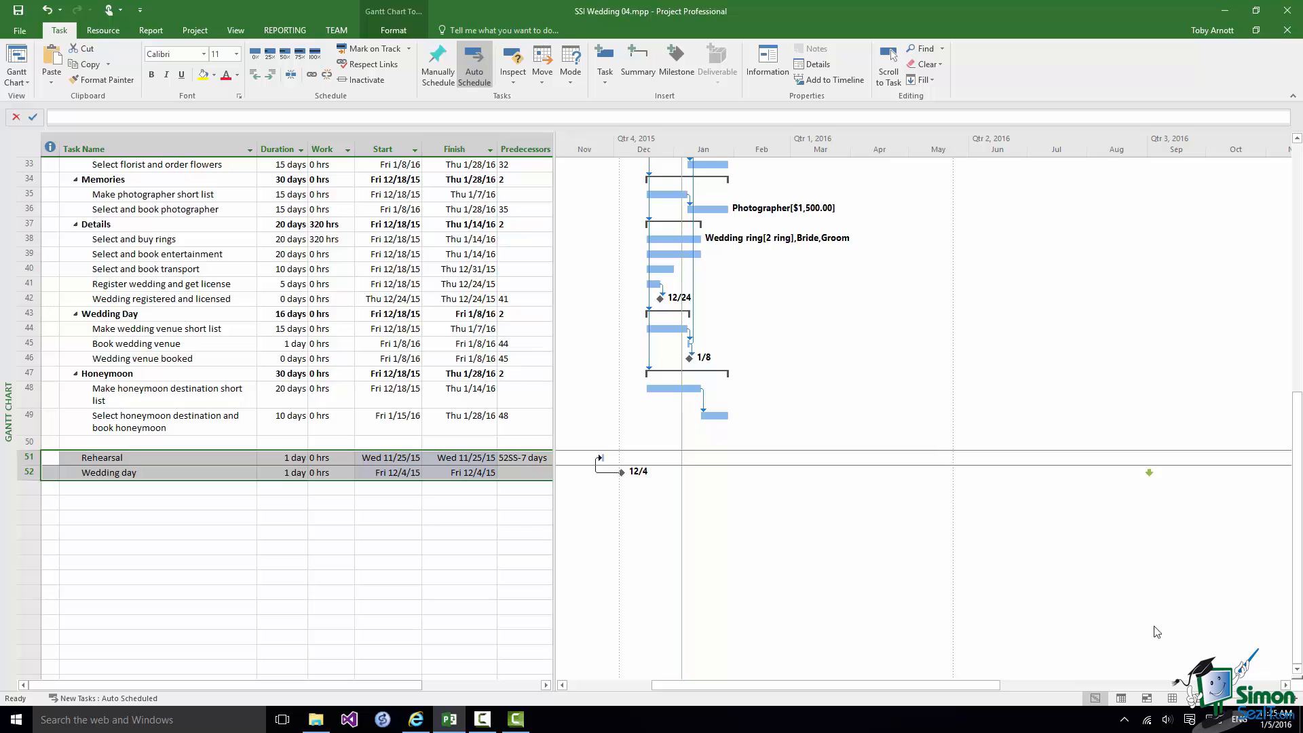
# Step: Insert a new task above the Attire summary task and name it PREPARATION PHASE
pyautogui.moveTo(1299, 563); pyautogui.dragTo(1285, 357)
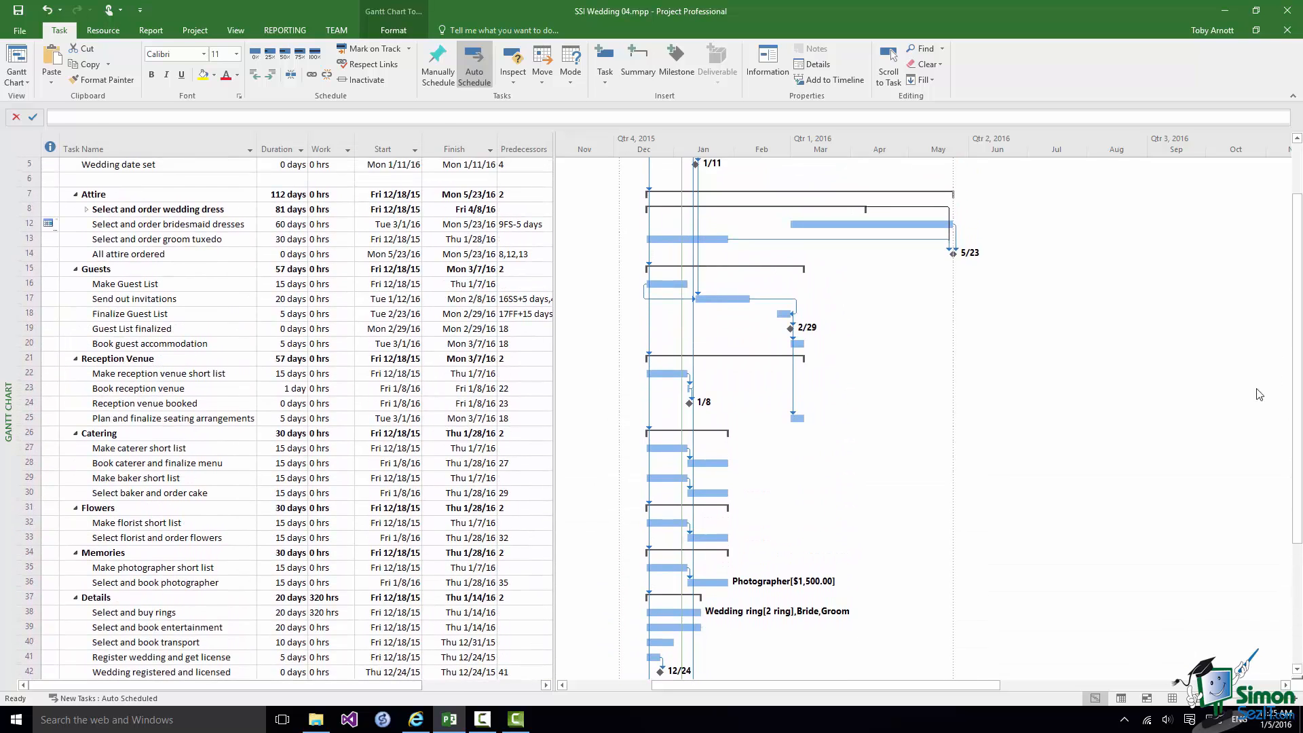
pyautogui.rightClick(1281, 358)
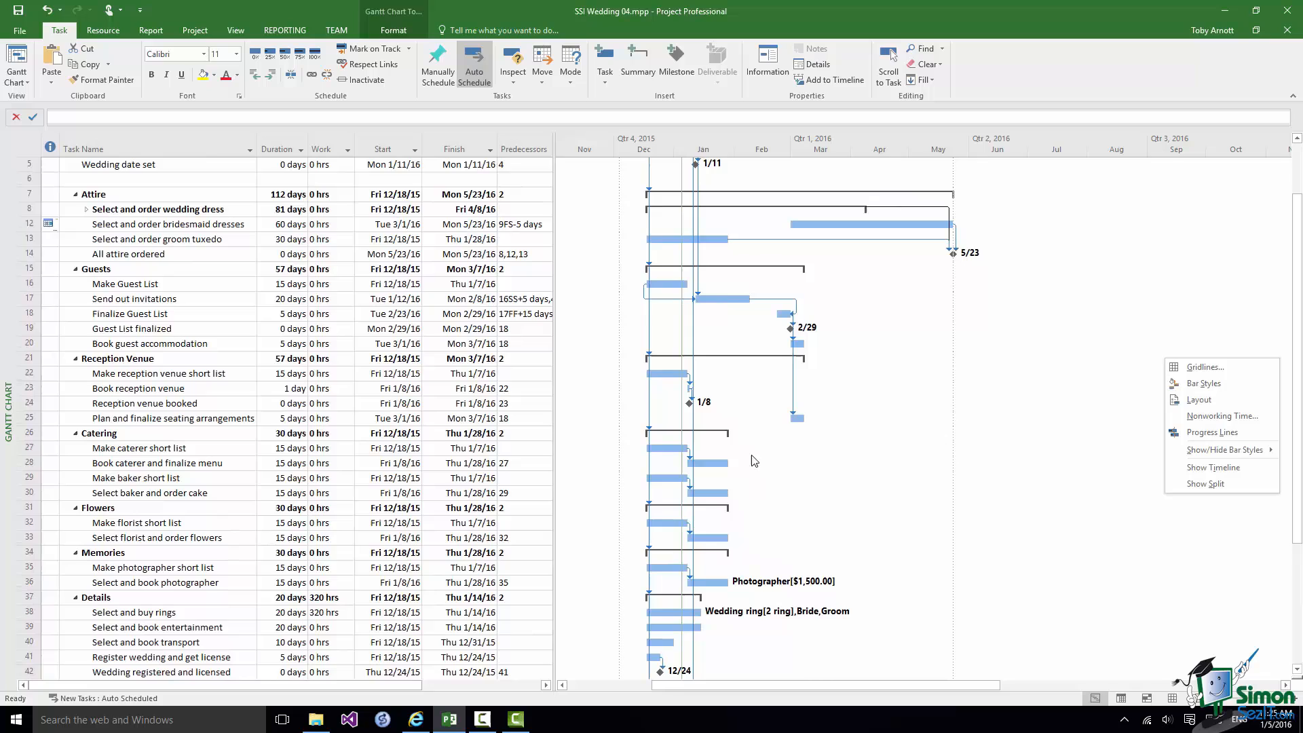
pyautogui.click(24, 194)
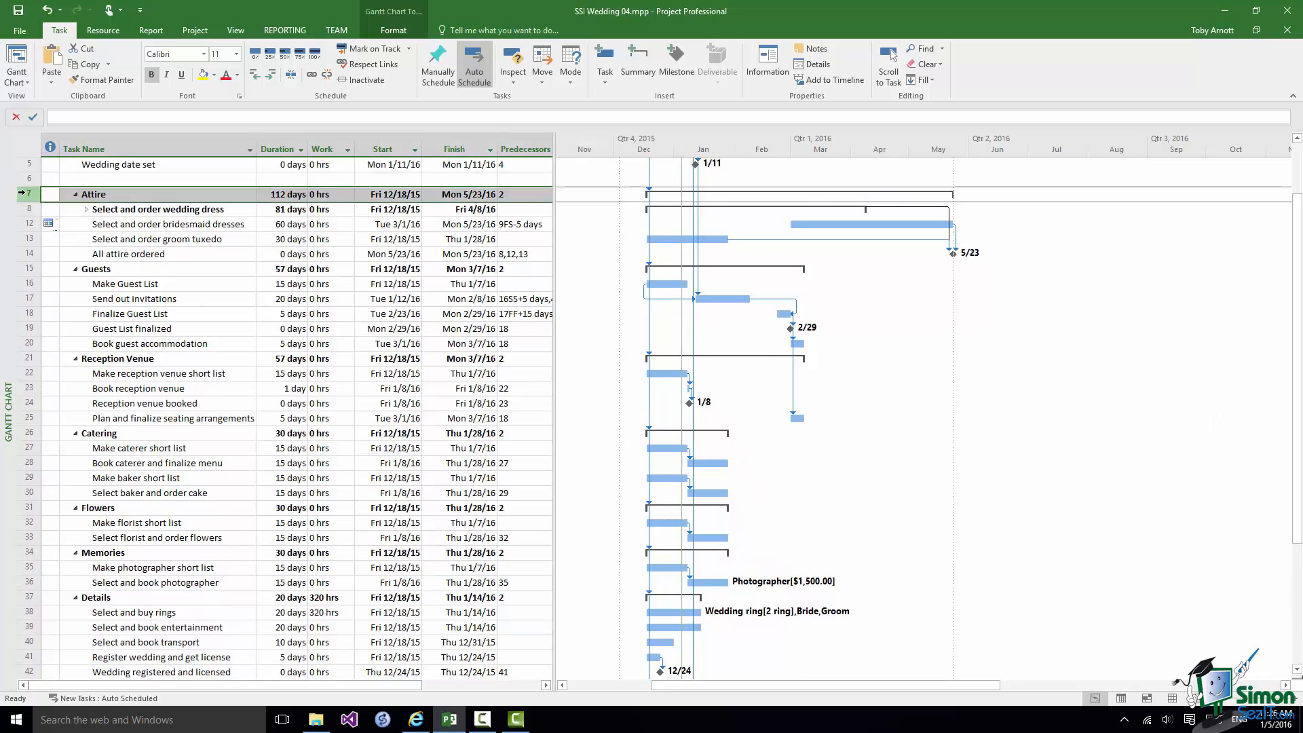
pyautogui.click(610, 59)
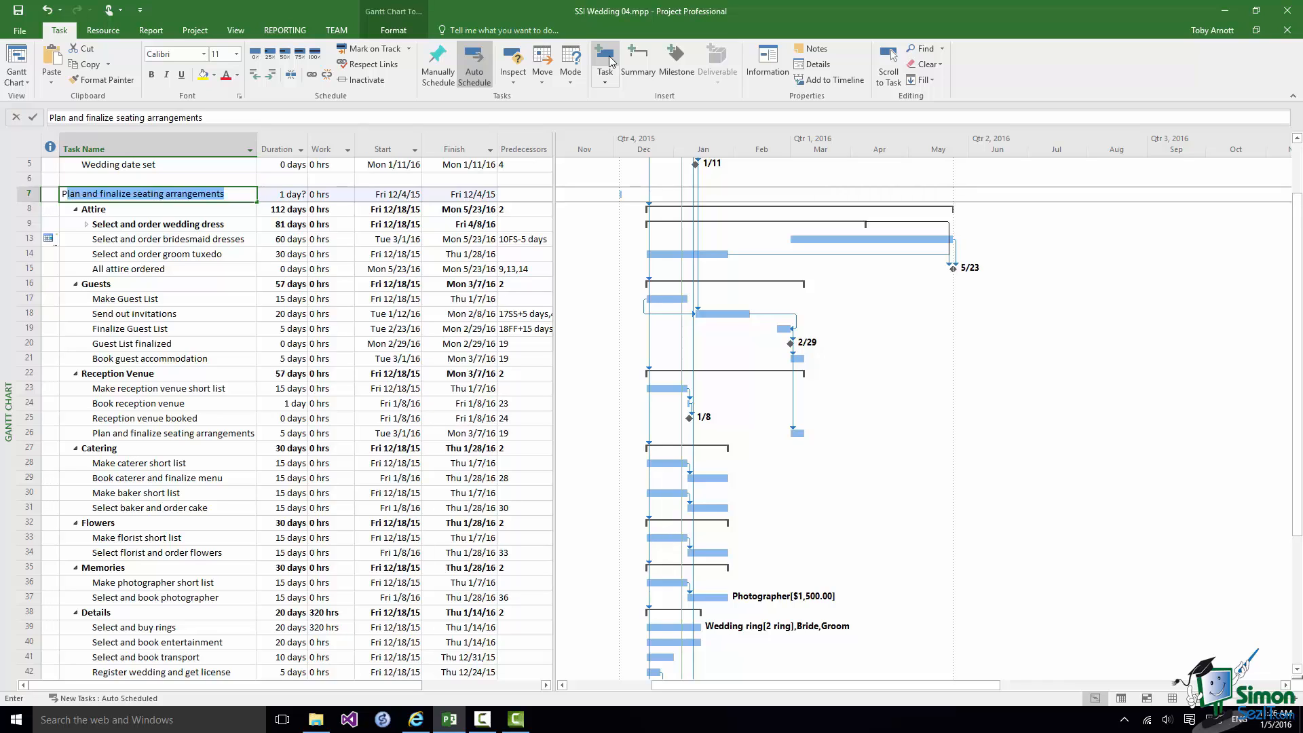
pyautogui.write('PREPARATION PHASE')
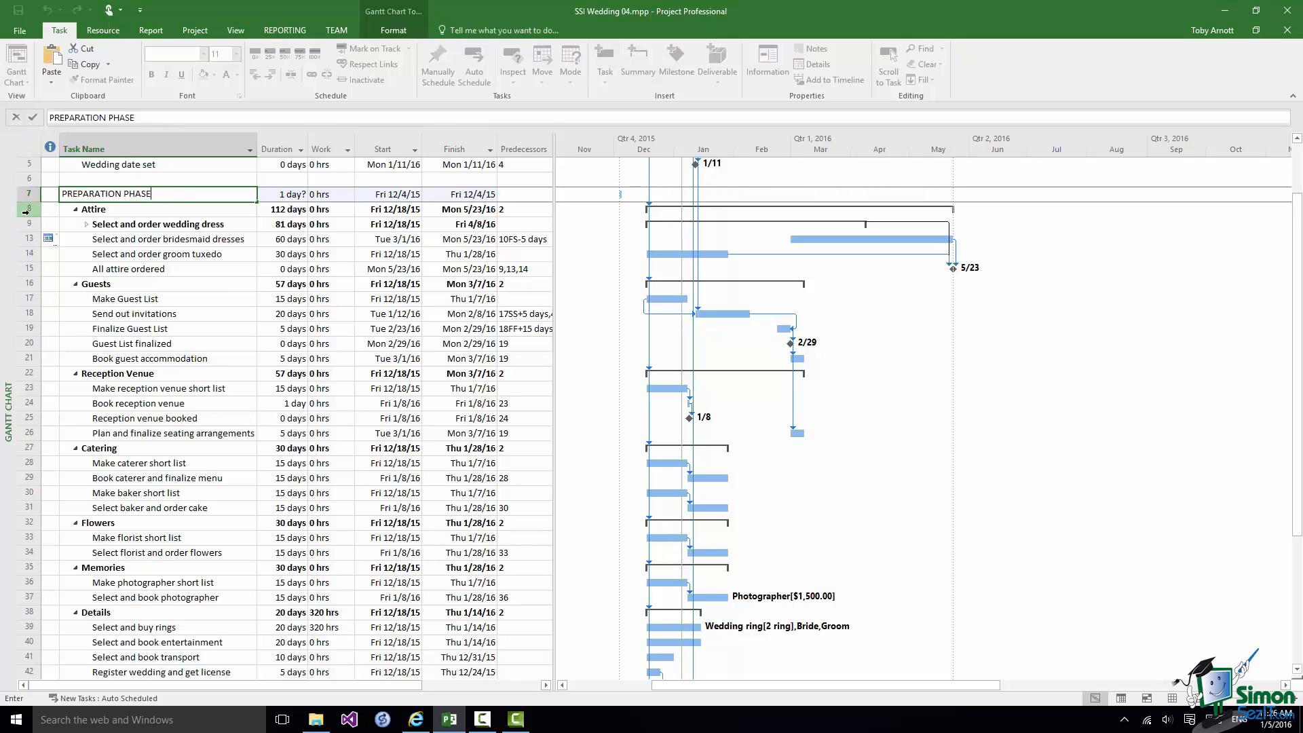
# Step: Indent all tasks from Attire through Select honeymoon destination and book honeymoon beneath PREPARATION PHASE
pyautogui.click(26, 209)
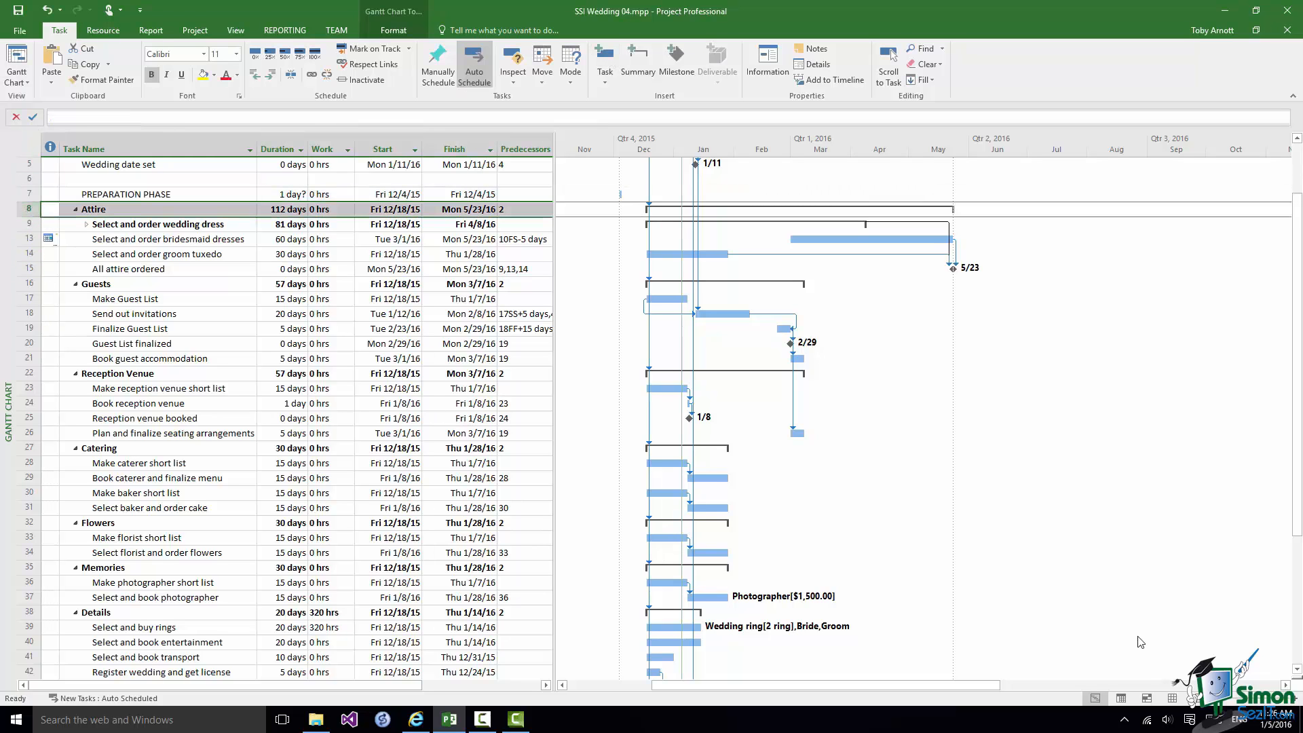
pyautogui.moveTo(1299, 307); pyautogui.dragTo(1299, 483)
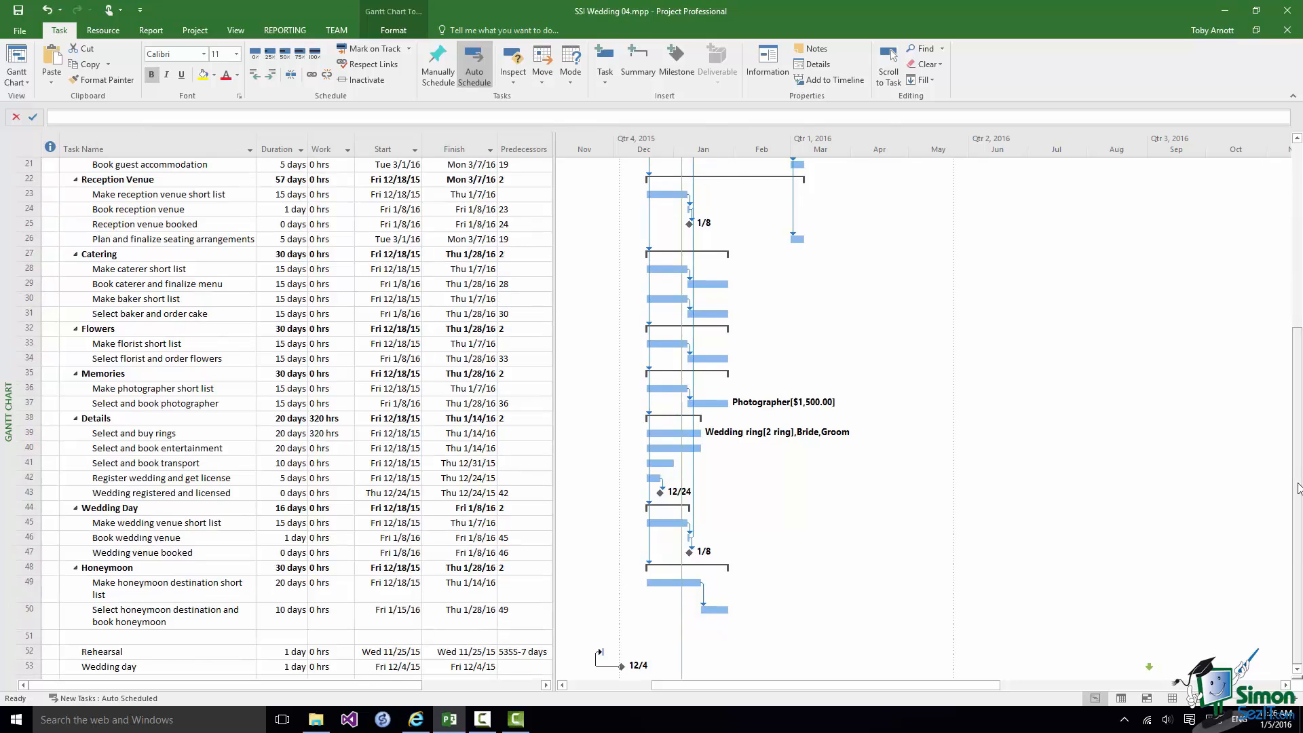
pyautogui.keyDown('shift'); pyautogui.click(26, 620); pyautogui.keyUp('shift')
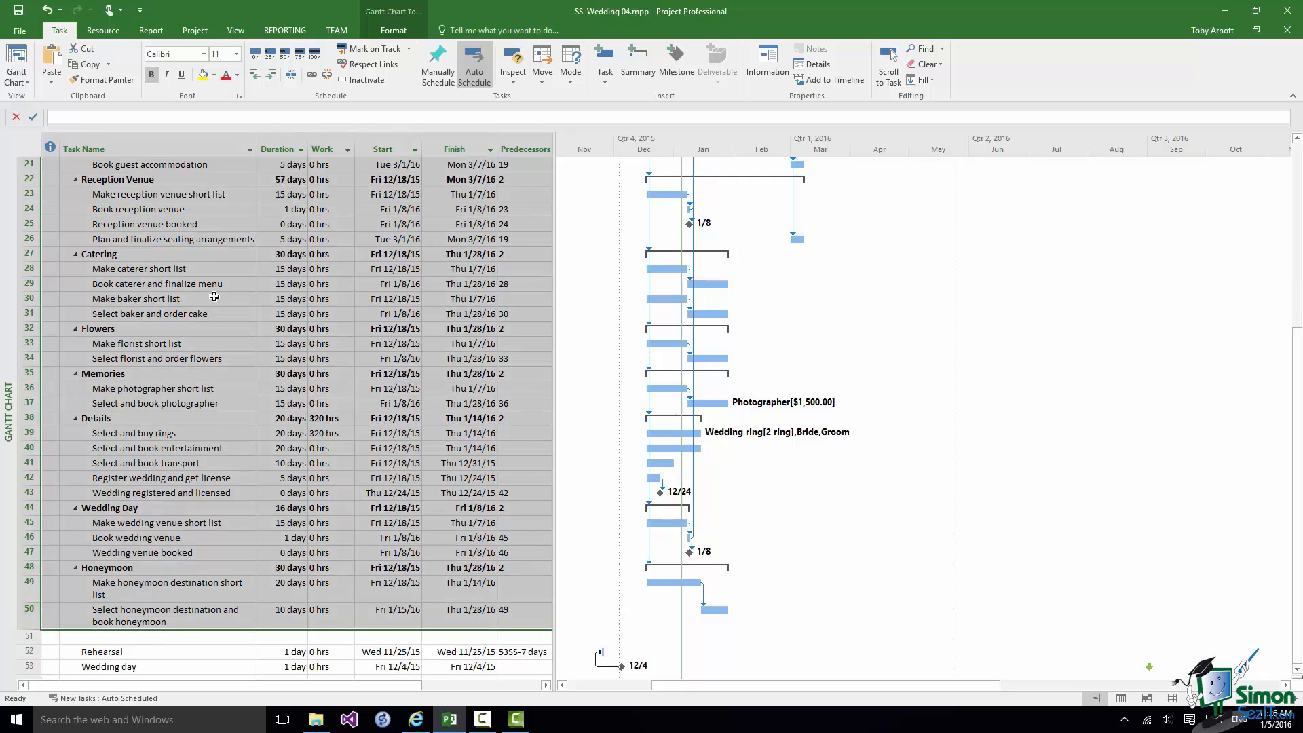
pyautogui.click(272, 74)
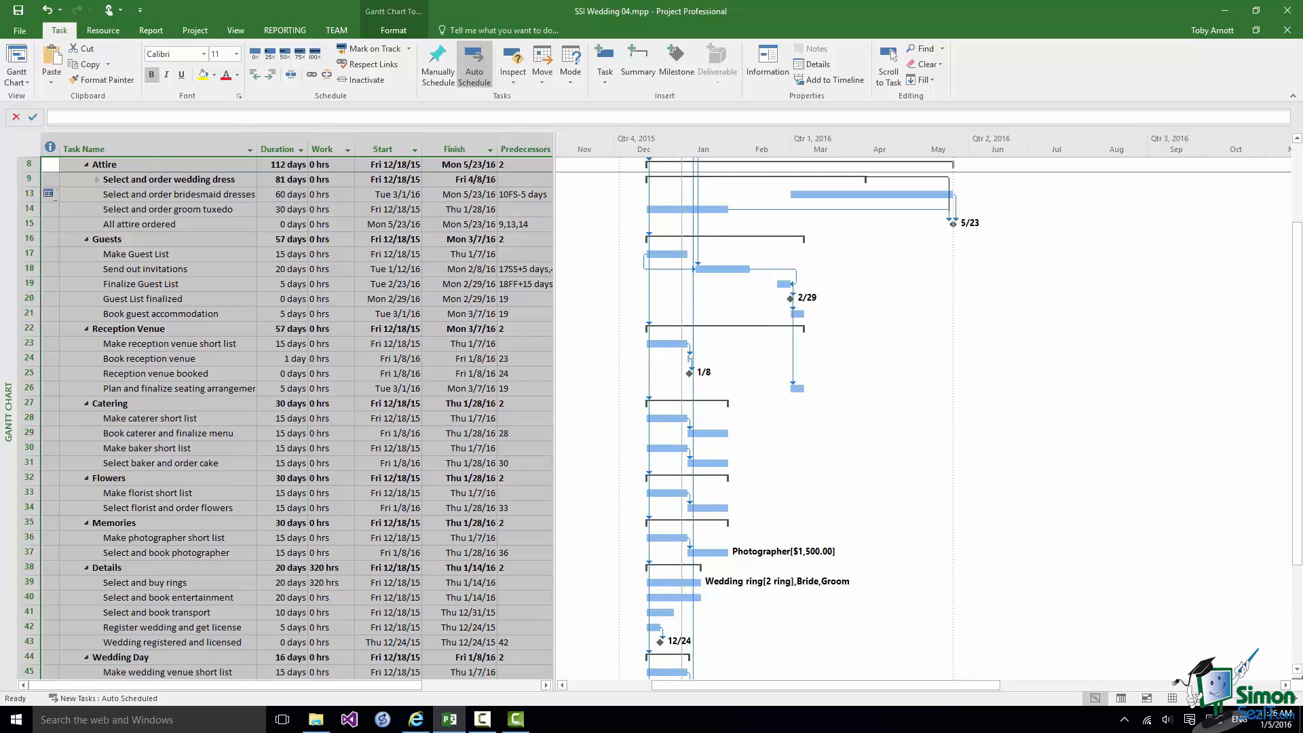
# Step: Set the predecessor of the Wedding day task to 7
pyautogui.moveTo(1297, 448); pyautogui.dragTo(1296, 550)
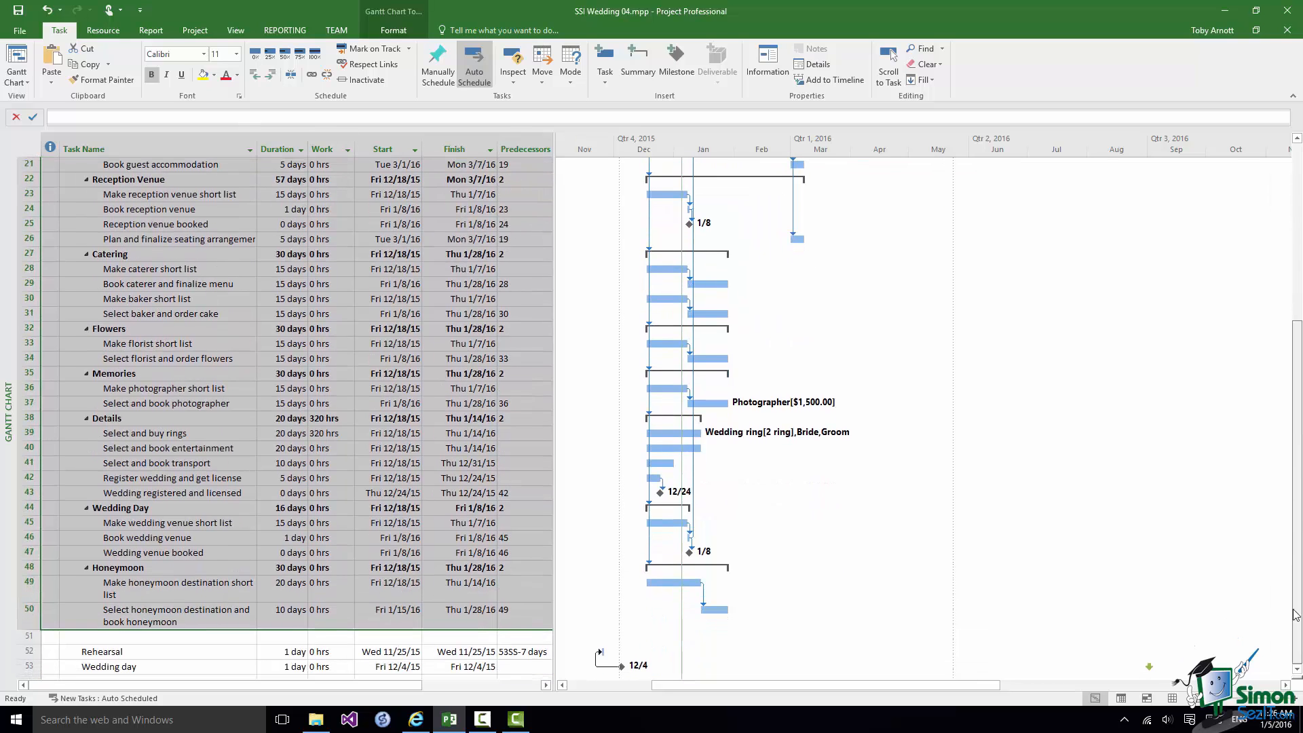
pyautogui.click(520, 670)
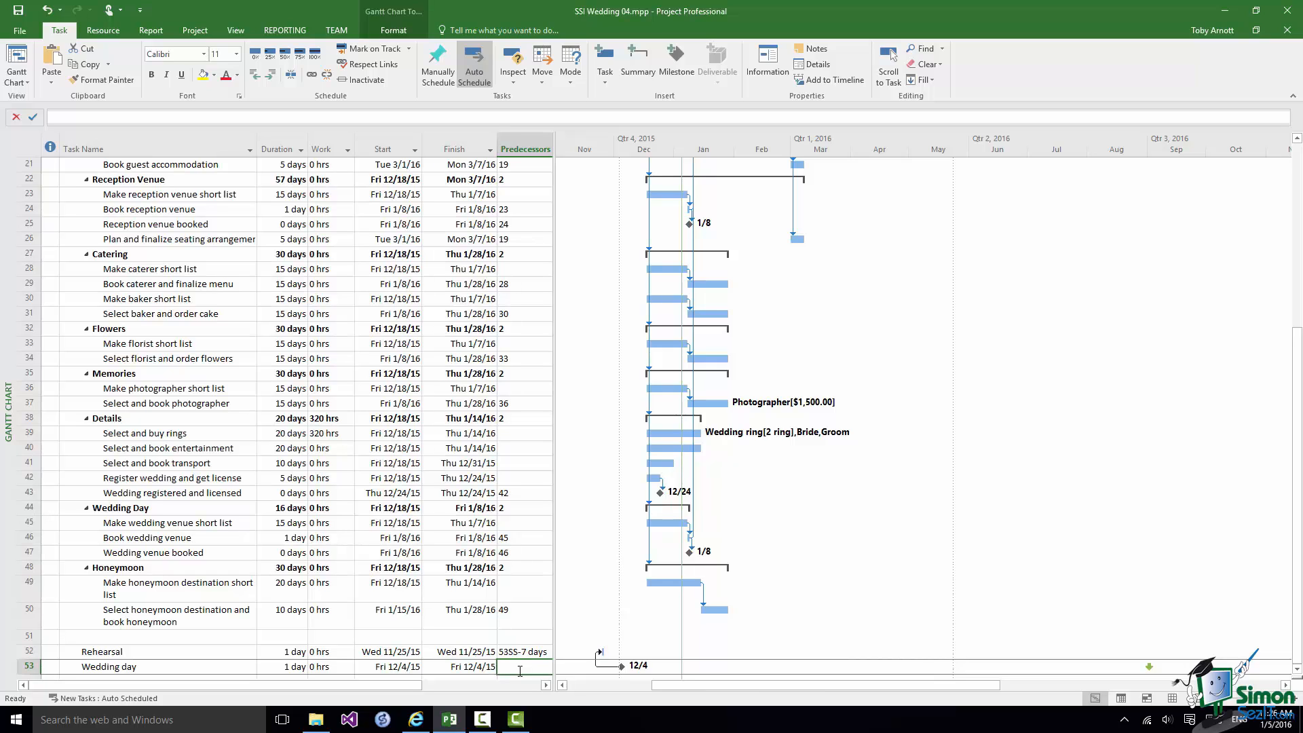
pyautogui.write('7')
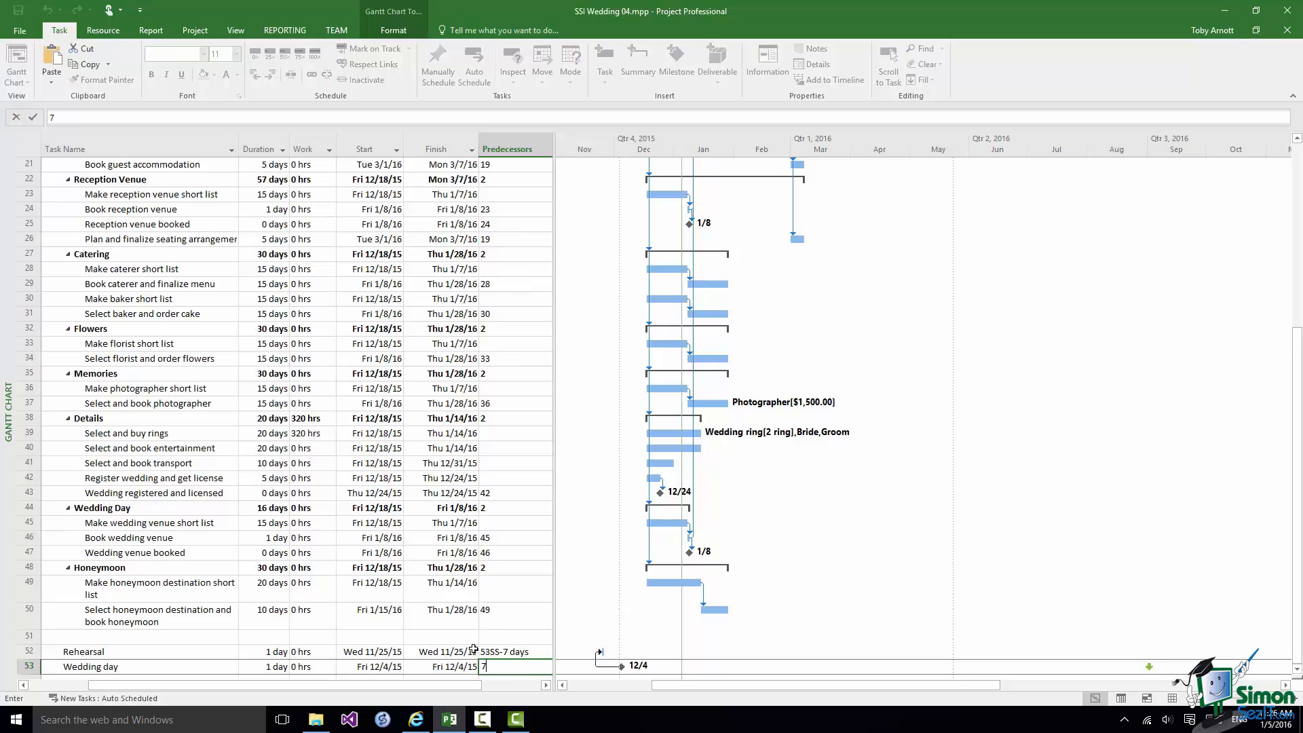
pyautogui.click(32, 120)
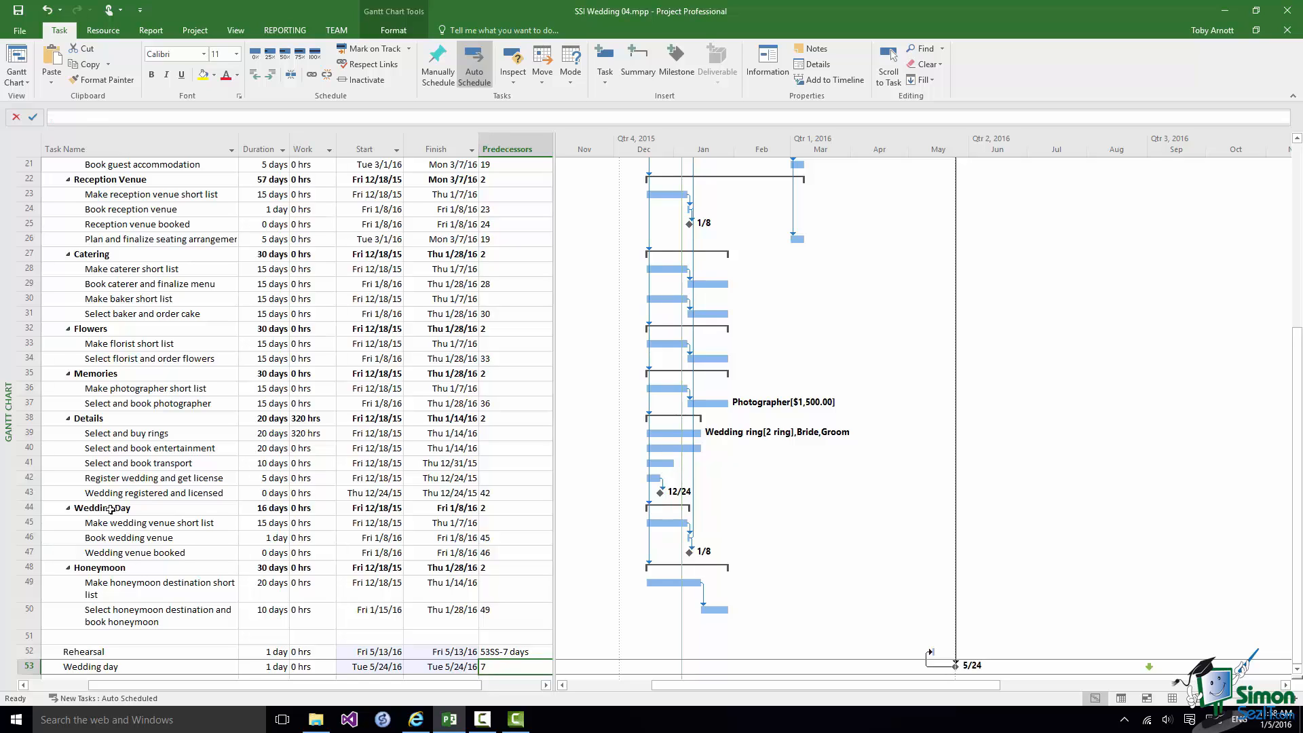
# Step: Rename the Wedding Day summary task to Wedding Venue
pyautogui.click(111, 509)
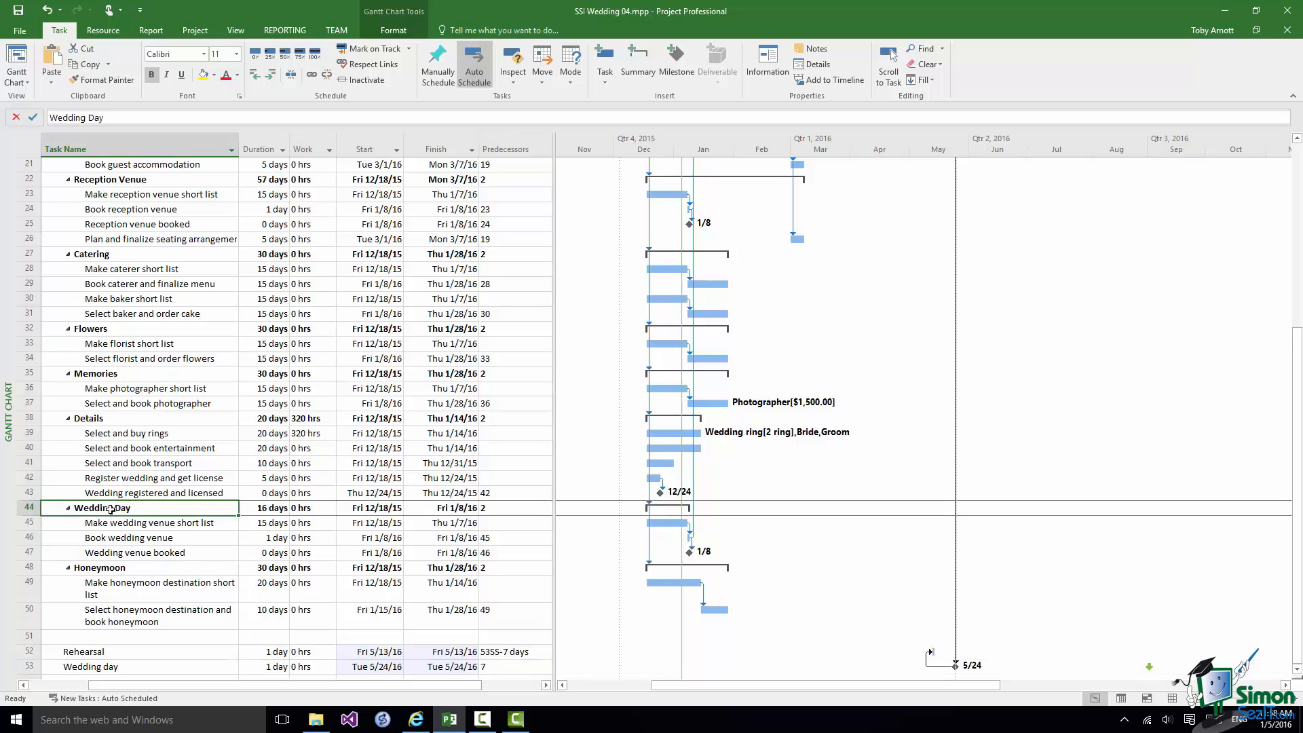
pyautogui.click(114, 118)
pyautogui.press('BackSpace')
pyautogui.press('BackSpace')
pyautogui.press('BackSpace')
pyautogui.write('Venue')
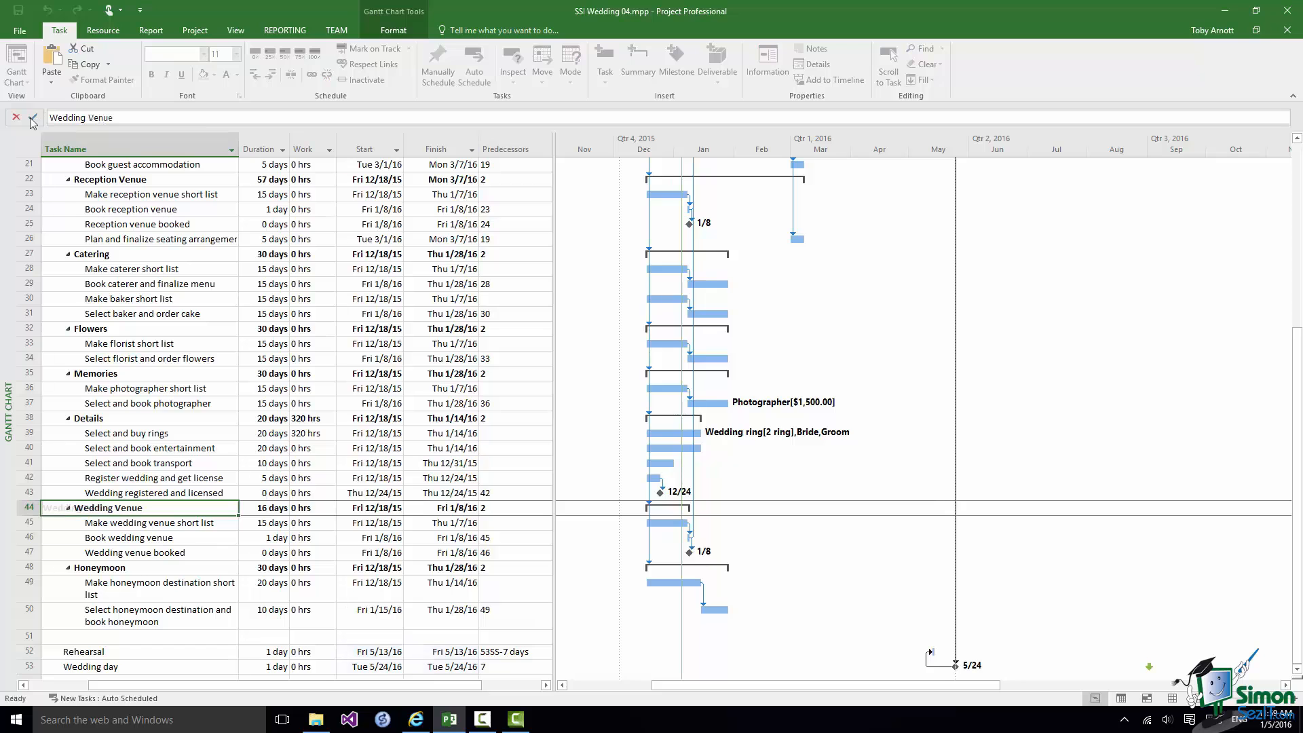
pyautogui.click(32, 119)
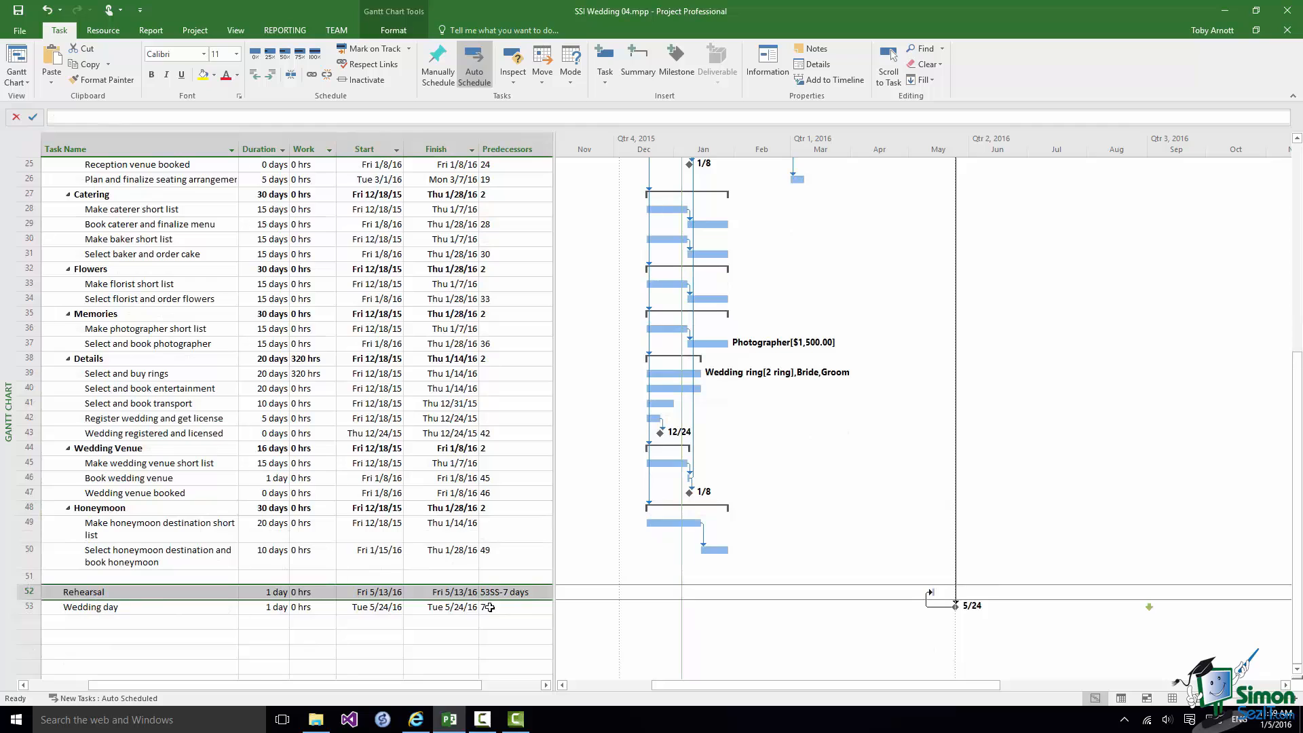
# Step: Try setting the Bride's resource units to 50% for the Select and buy rings task
pyautogui.click(490, 607)
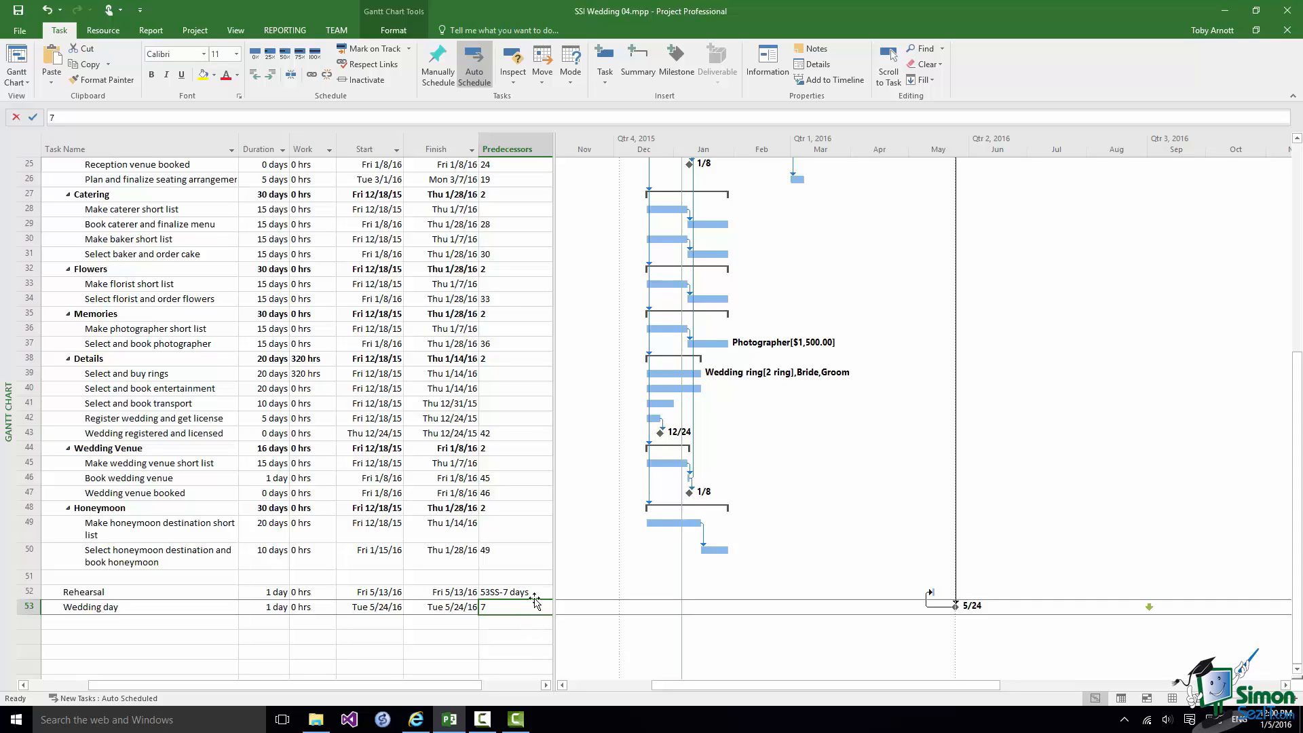
pyautogui.click(139, 374)
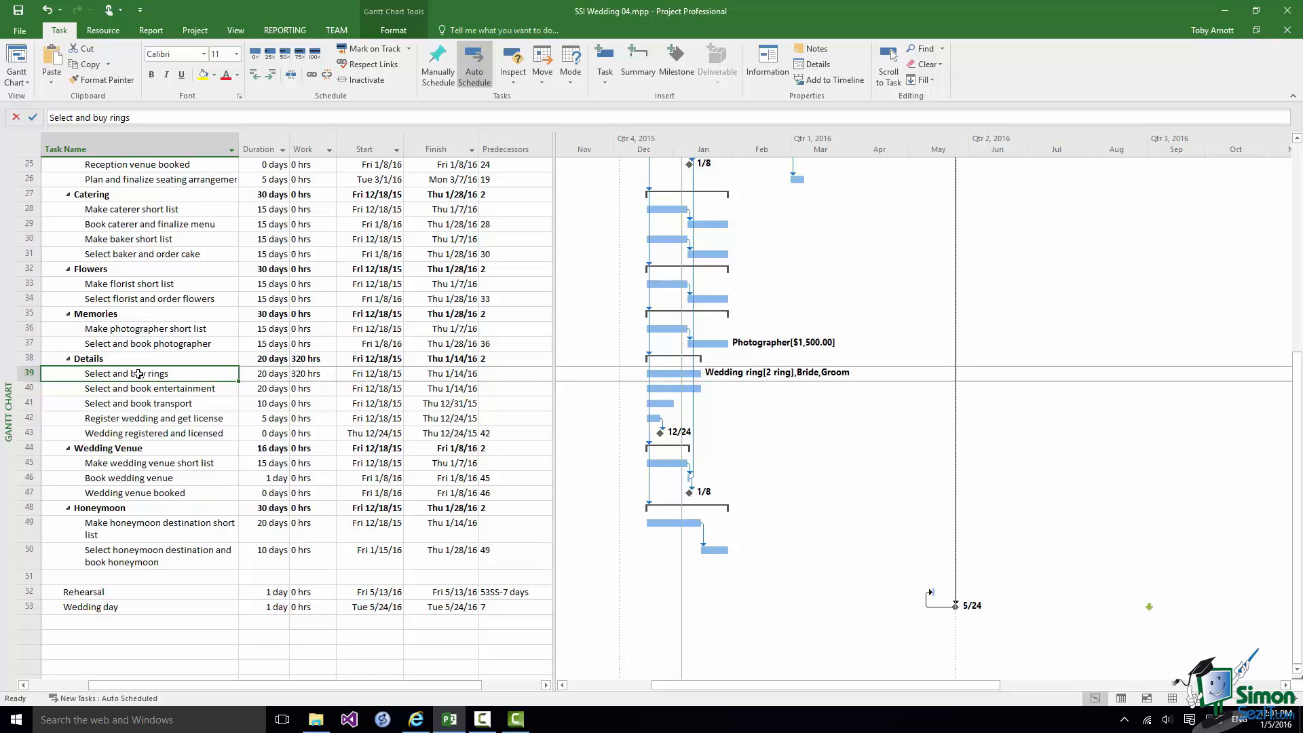
pyautogui.rightClick(22, 372)
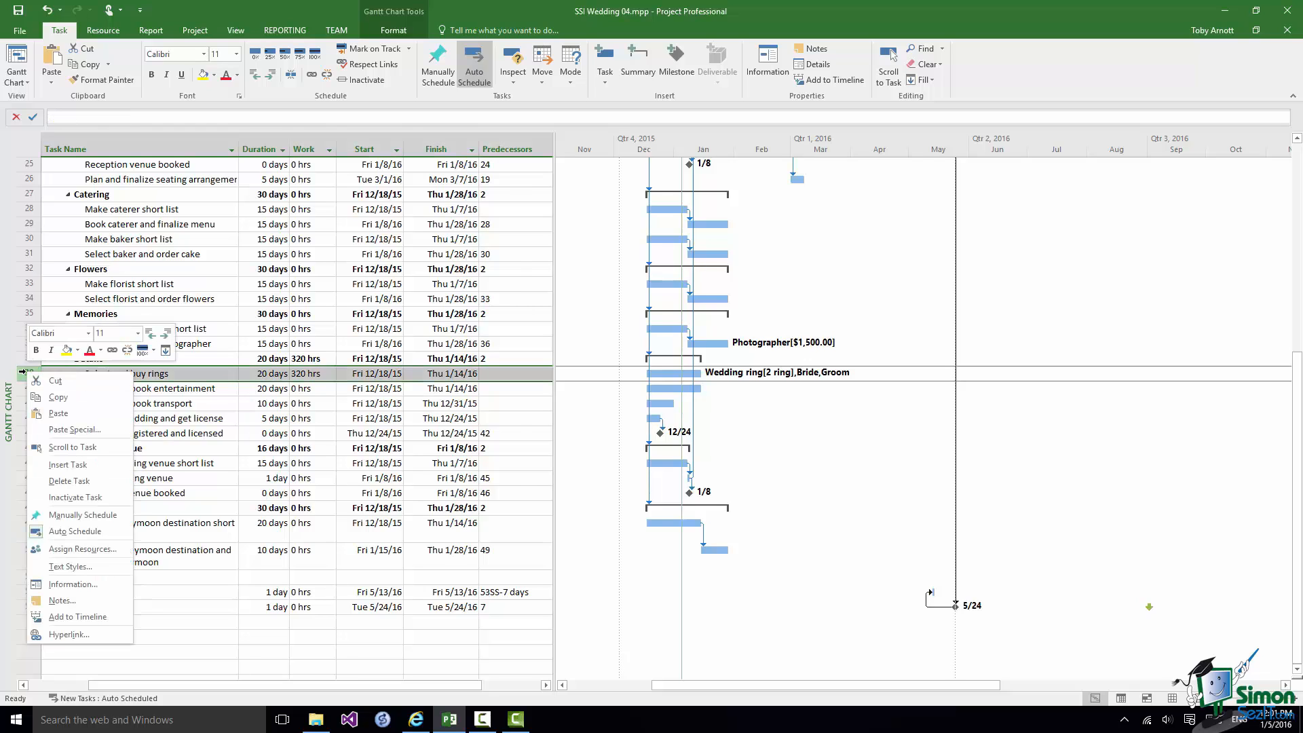
pyautogui.click(80, 554)
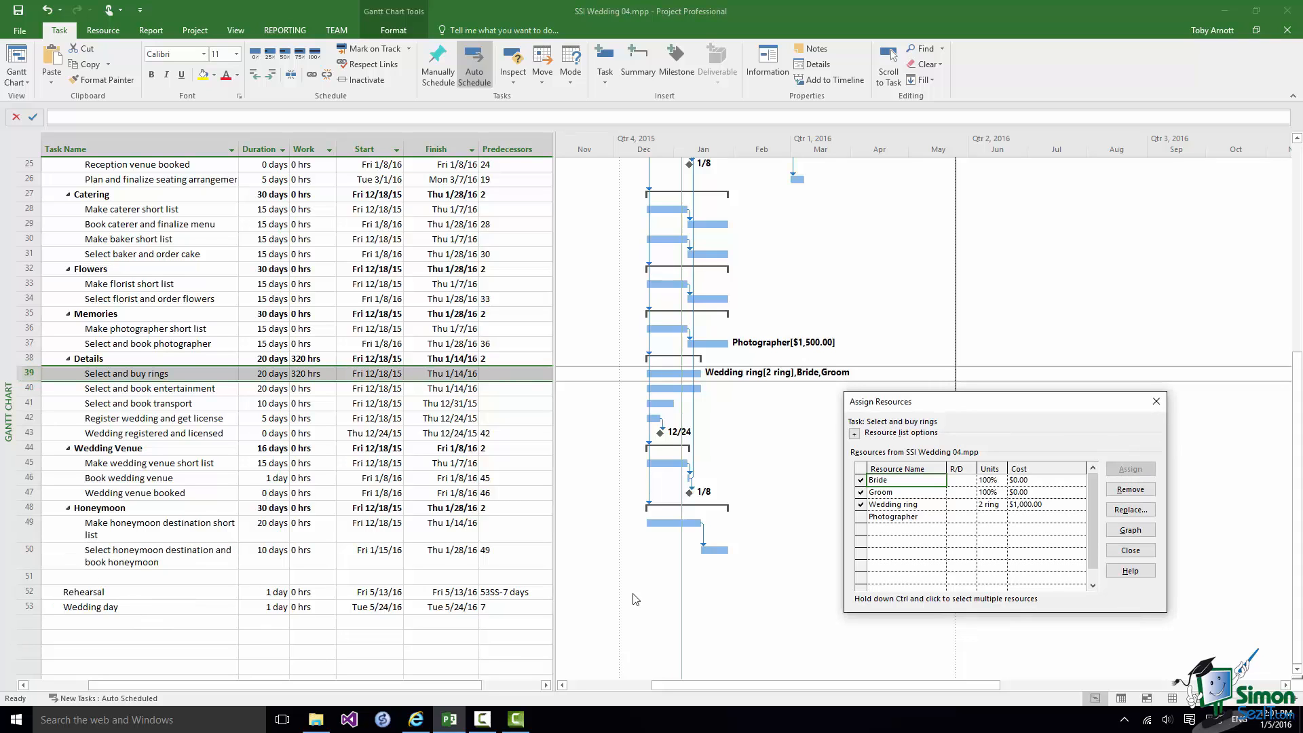
pyautogui.click(994, 481)
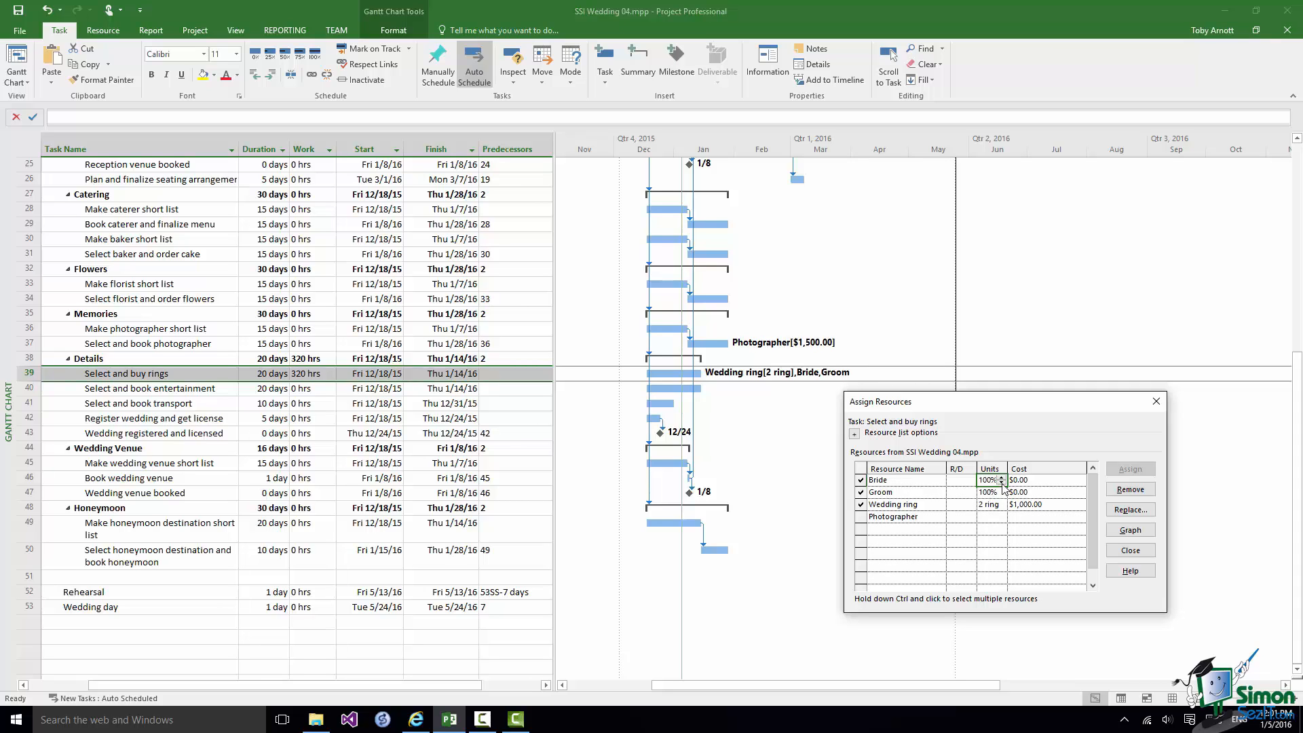
pyautogui.click(1002, 483)
pyautogui.click(982, 492)
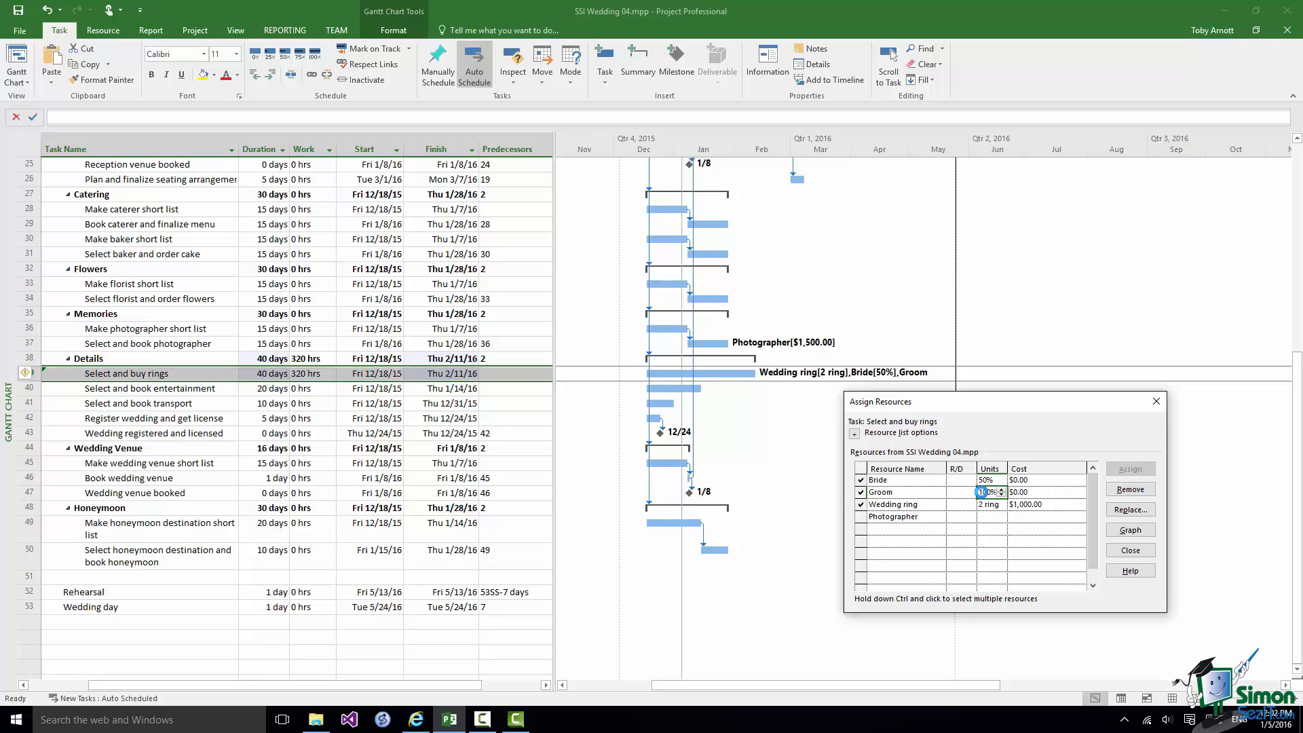
pyautogui.click(1130, 550)
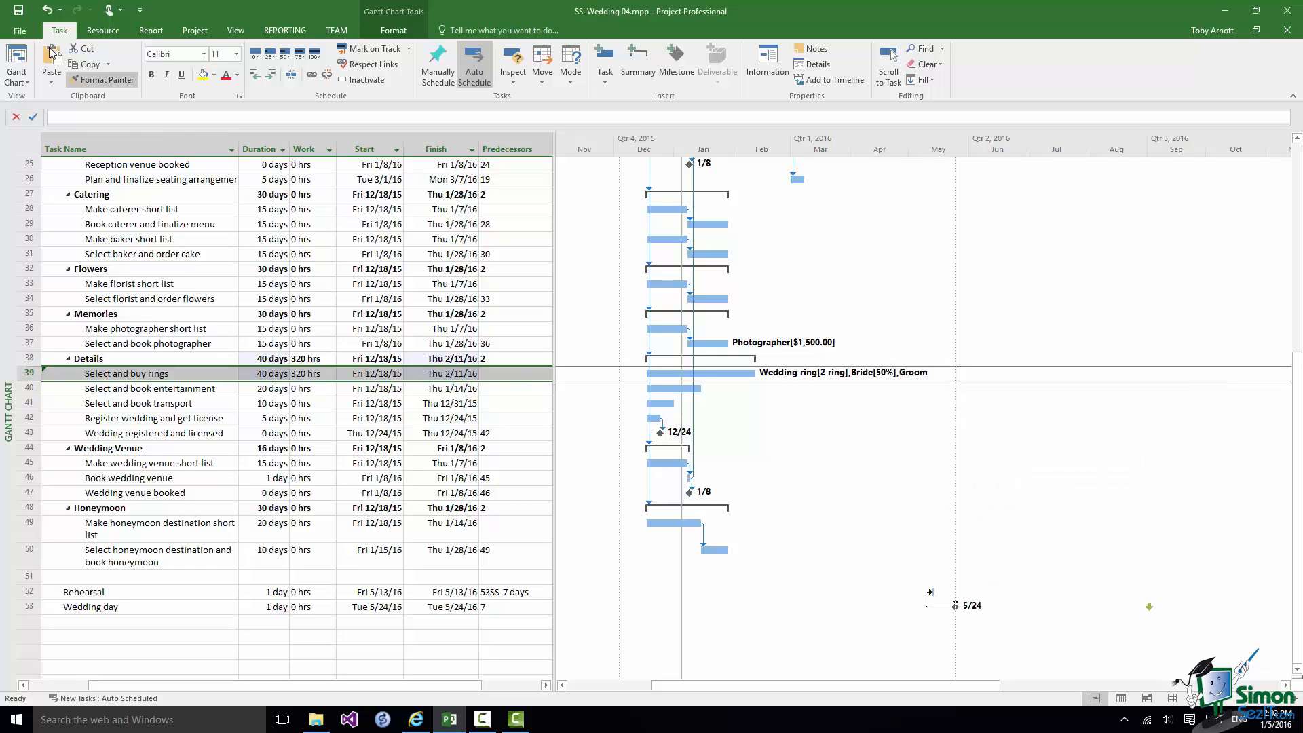
# Step: Undo the change to the Bride's units on the Select and buy rings task
pyautogui.click(46, 11)
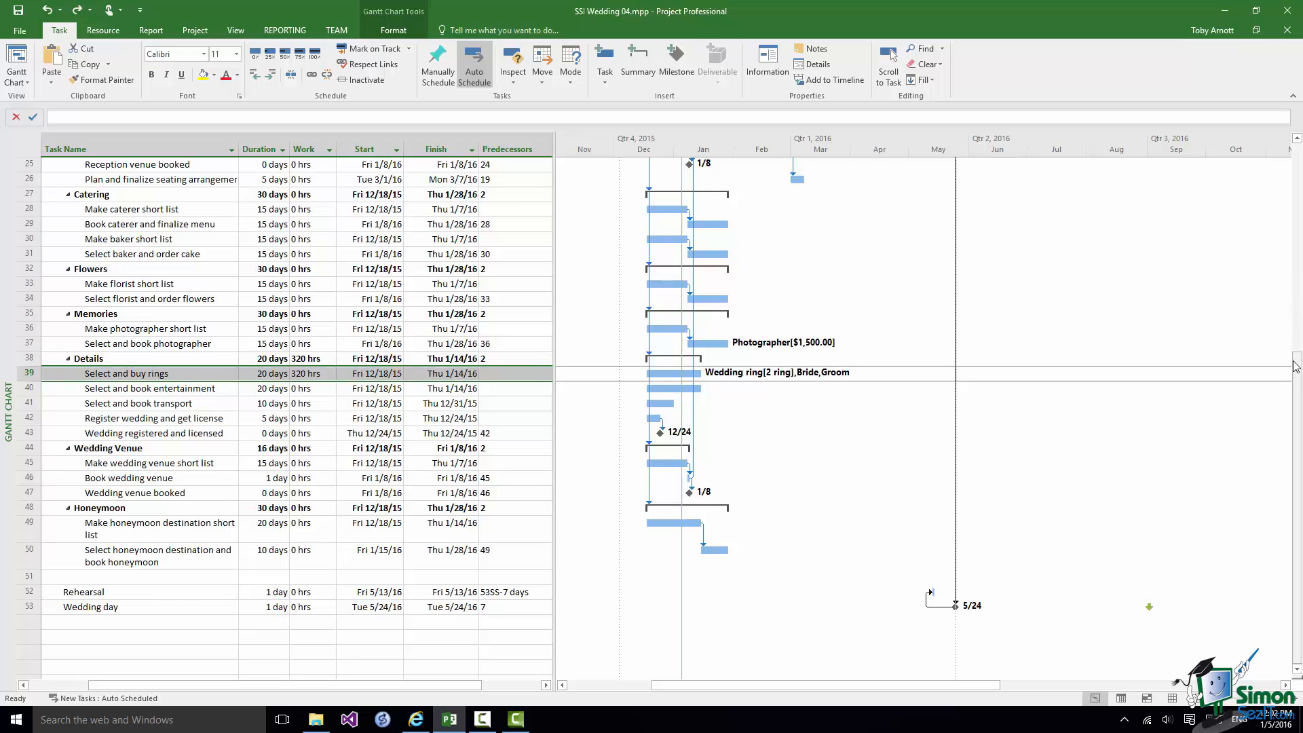
pyautogui.moveTo(1298, 356); pyautogui.dragTo(1298, 146)
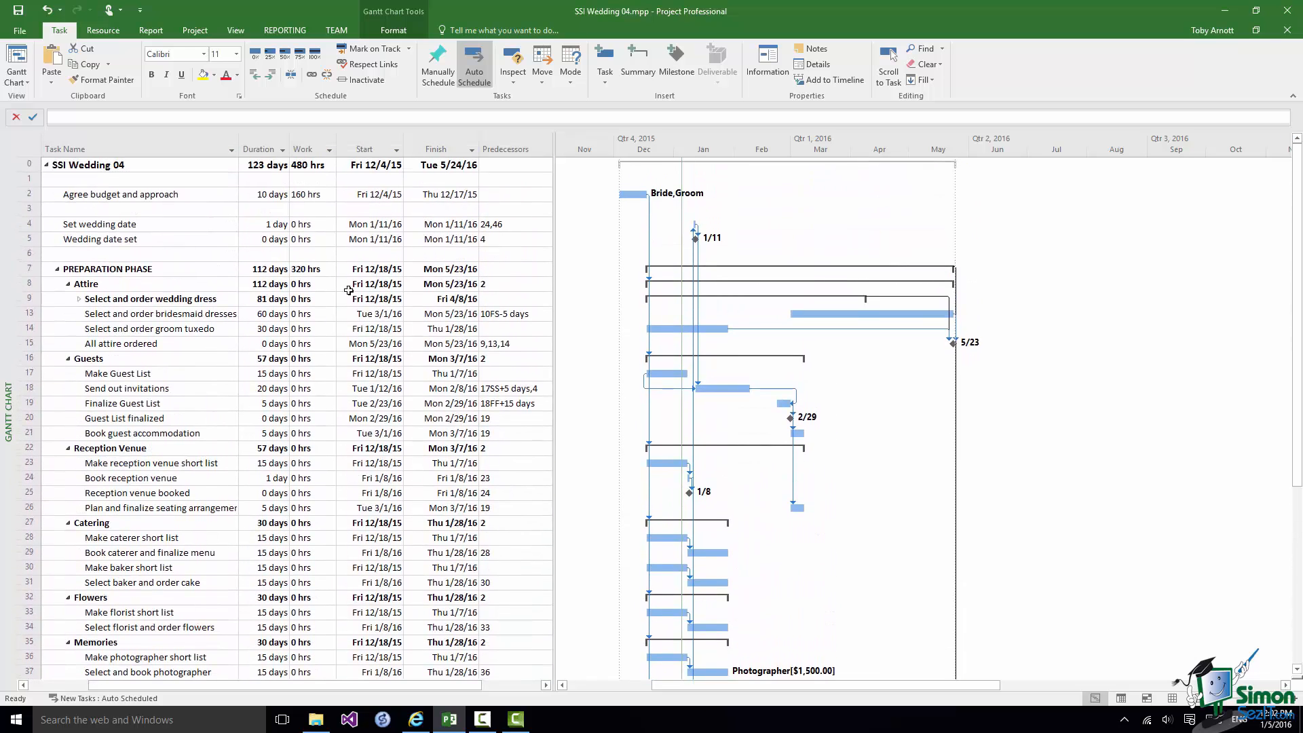
# Step: Set tasks 8 through 50, plus tasks 52, 53, 2, 4 and 5, to the Fixed Duration task type with Effort driven turned off
pyautogui.click(35, 285)
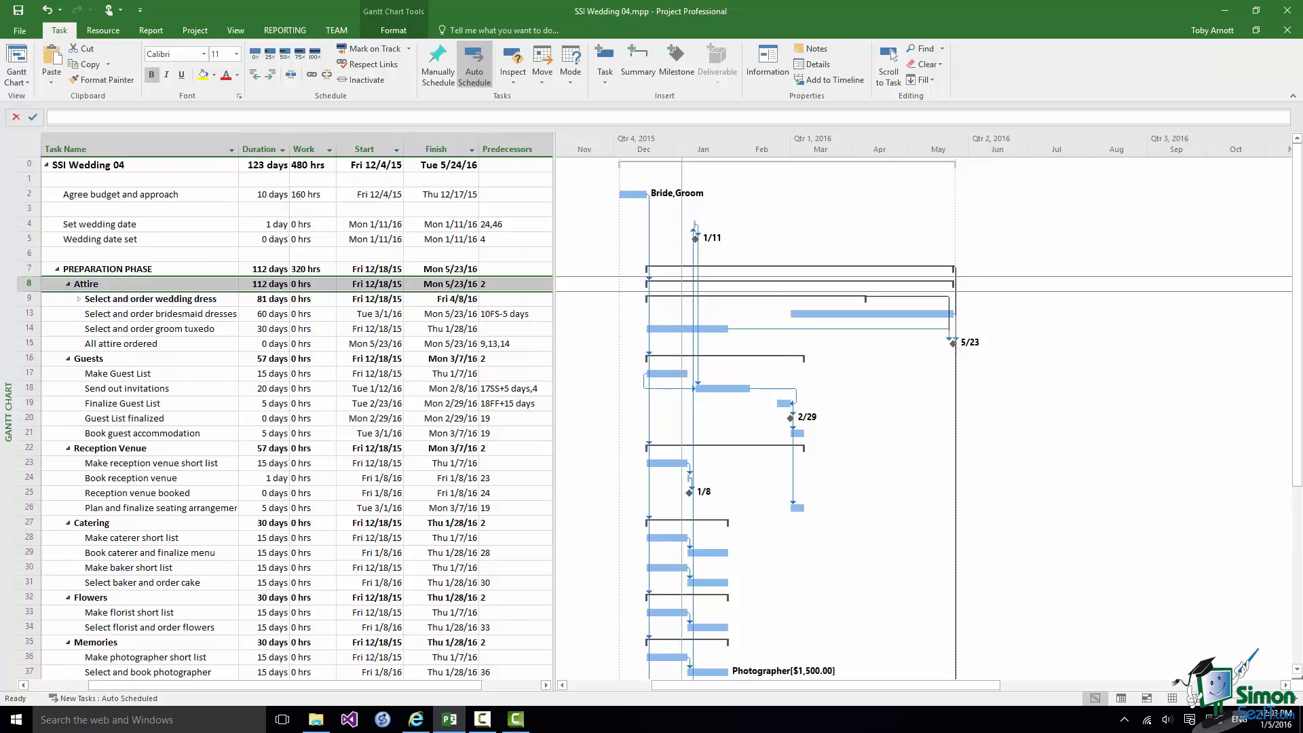
pyautogui.moveTo(1298, 456); pyautogui.dragTo(1238, 659)
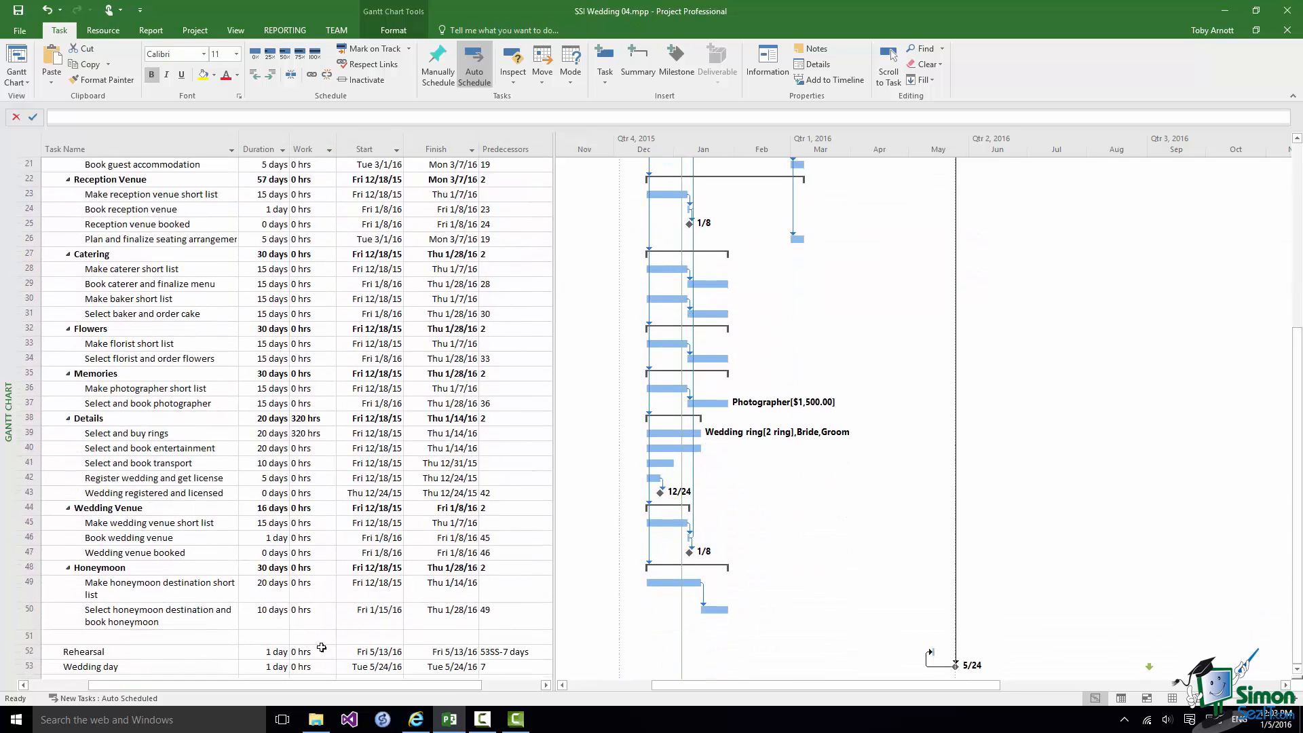
pyautogui.keyDown('shift'); pyautogui.click(30, 613); pyautogui.keyUp('shift')
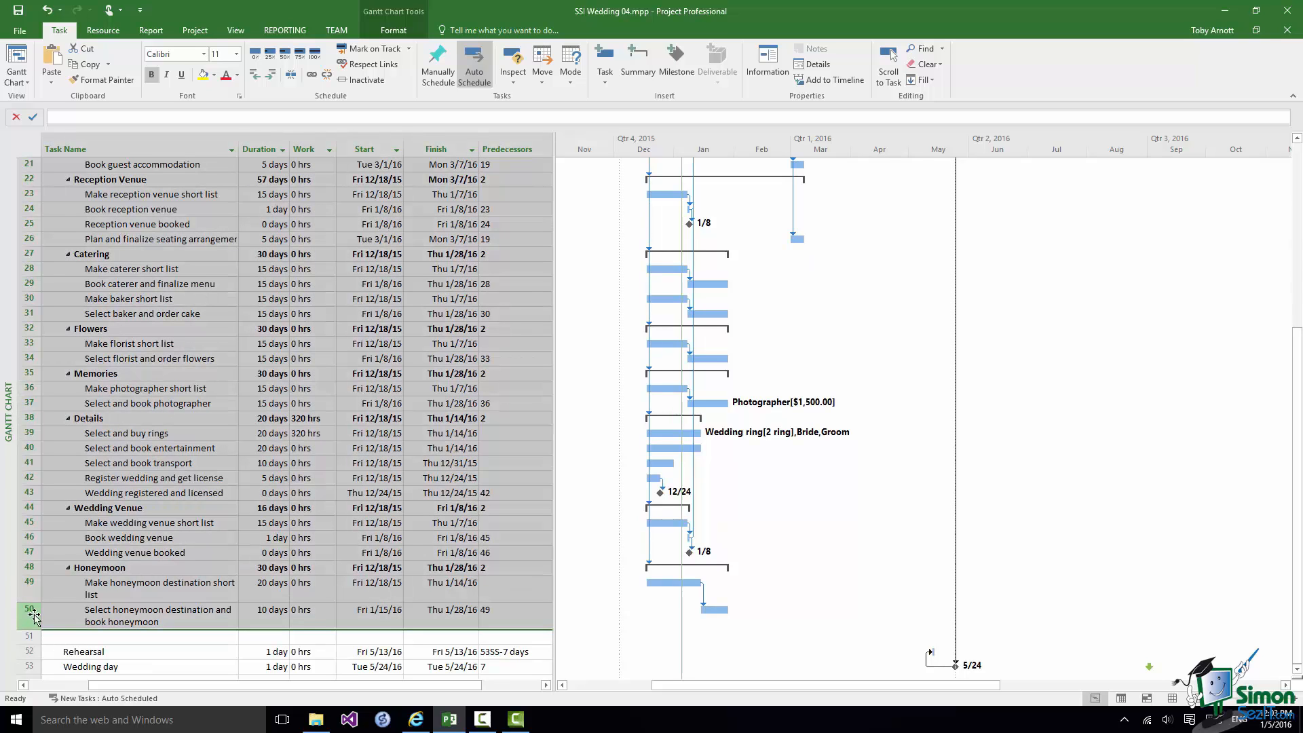
pyautogui.keyDown('ctrl'); pyautogui.click(29, 652); pyautogui.keyUp('ctrl')
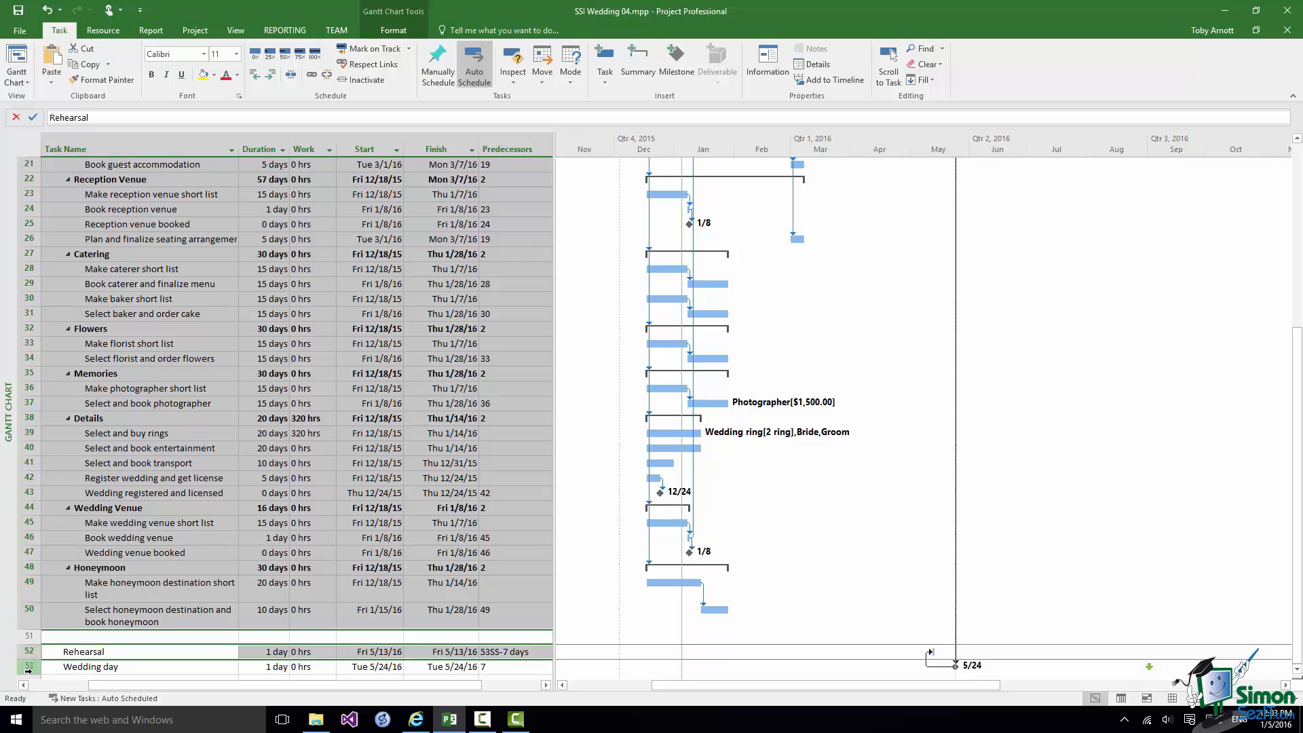
pyautogui.keyDown('ctrl'); pyautogui.click(28, 668); pyautogui.keyUp('ctrl')
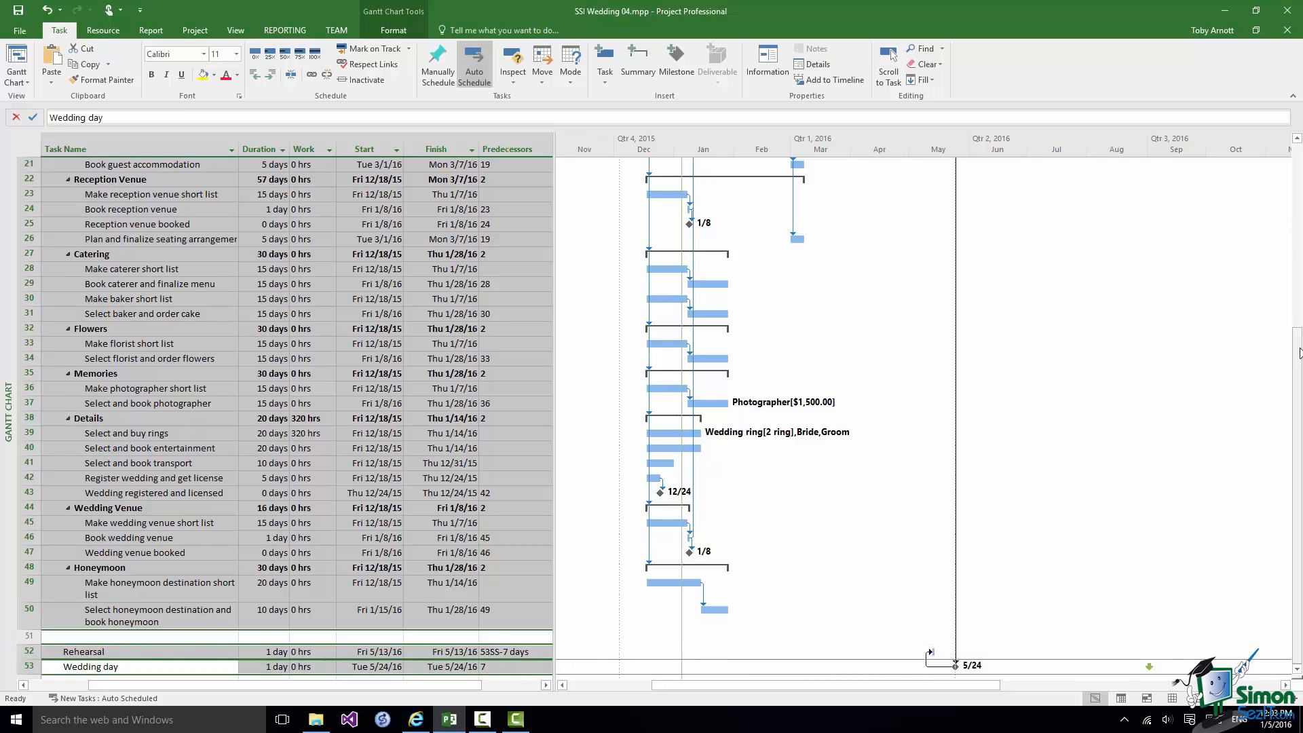
pyautogui.scroll(7, 66, 269)
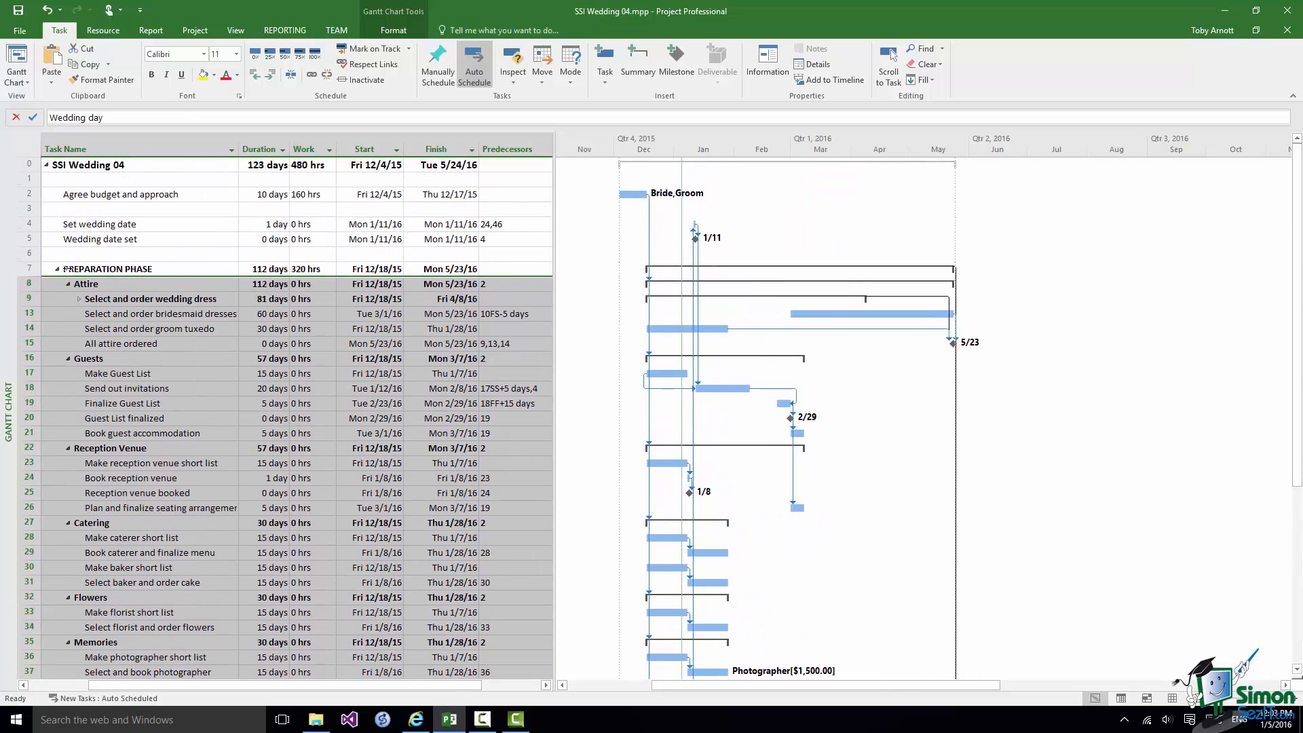
pyautogui.keyDown('ctrl'); pyautogui.click(29, 194); pyautogui.keyUp('ctrl')
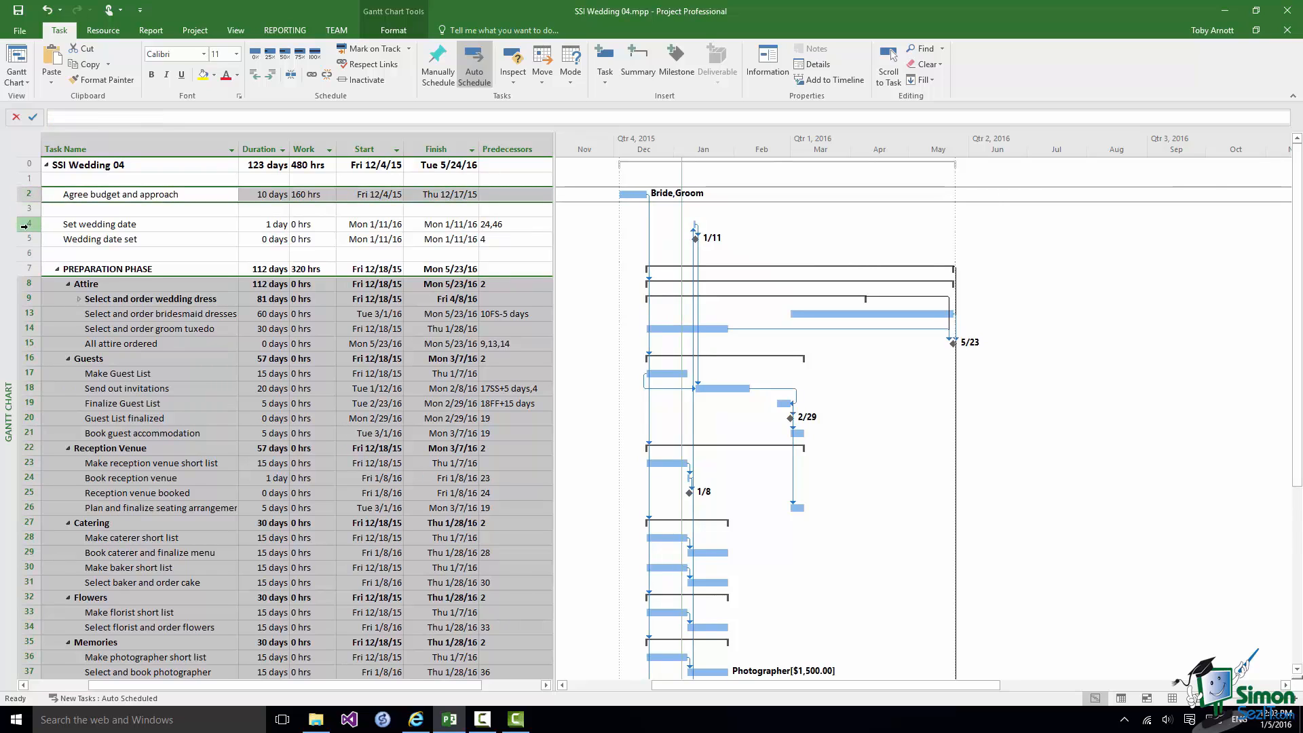
pyautogui.keyDown('ctrl'); pyautogui.click(25, 224); pyautogui.keyUp('ctrl')
pyautogui.keyDown('ctrl'); pyautogui.click(24, 239); pyautogui.keyUp('ctrl')
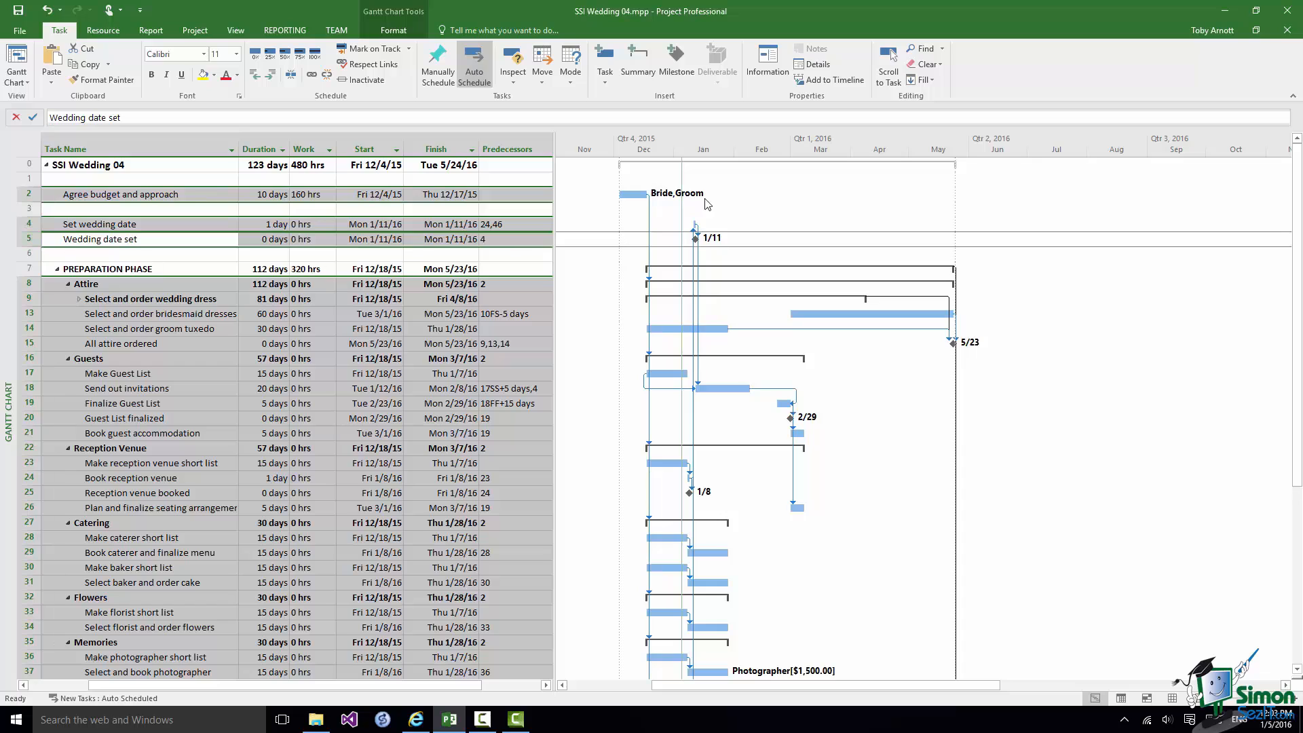
pyautogui.click(769, 66)
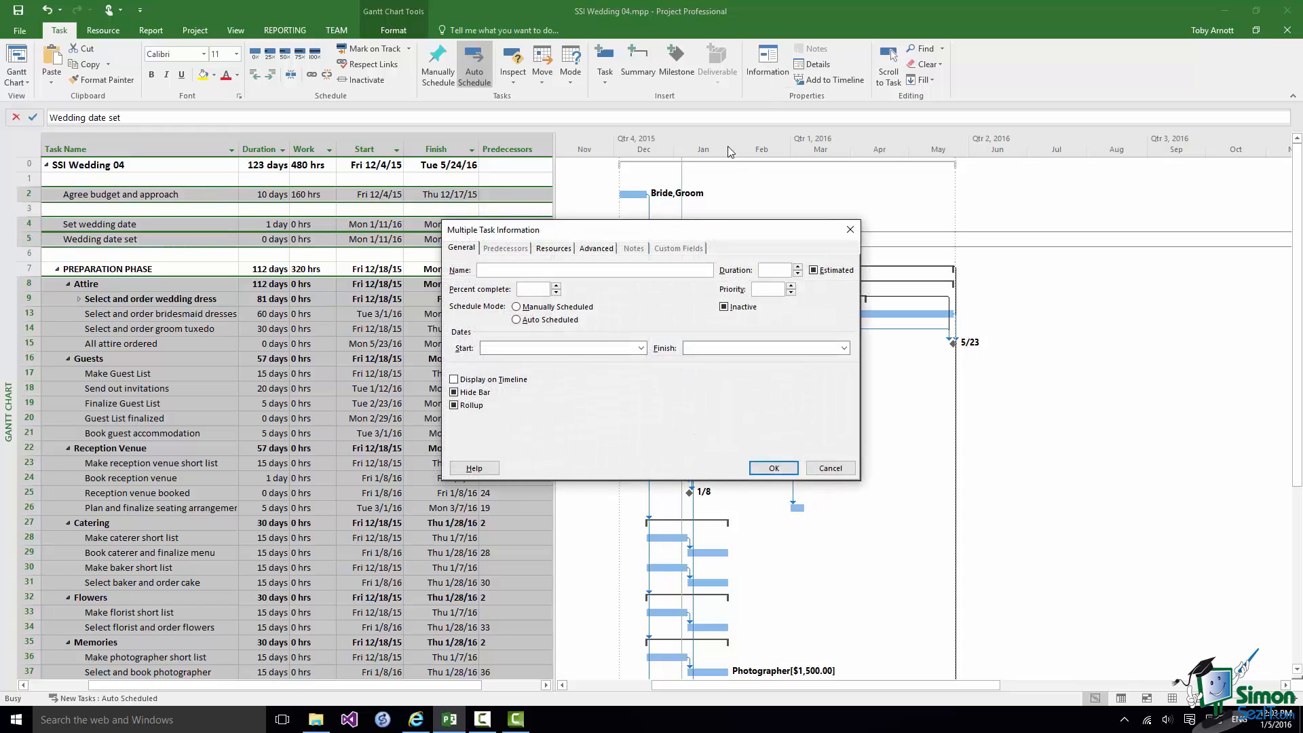
pyautogui.click(596, 248)
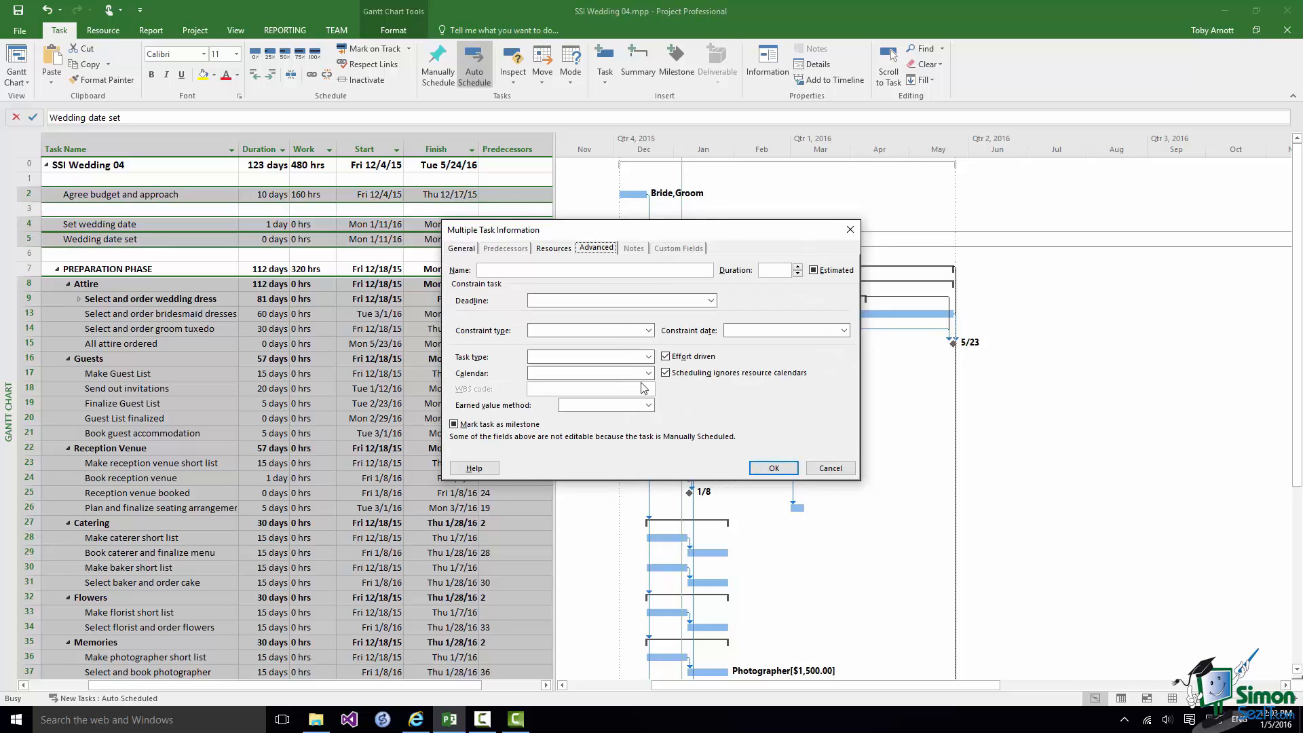
pyautogui.click(648, 357)
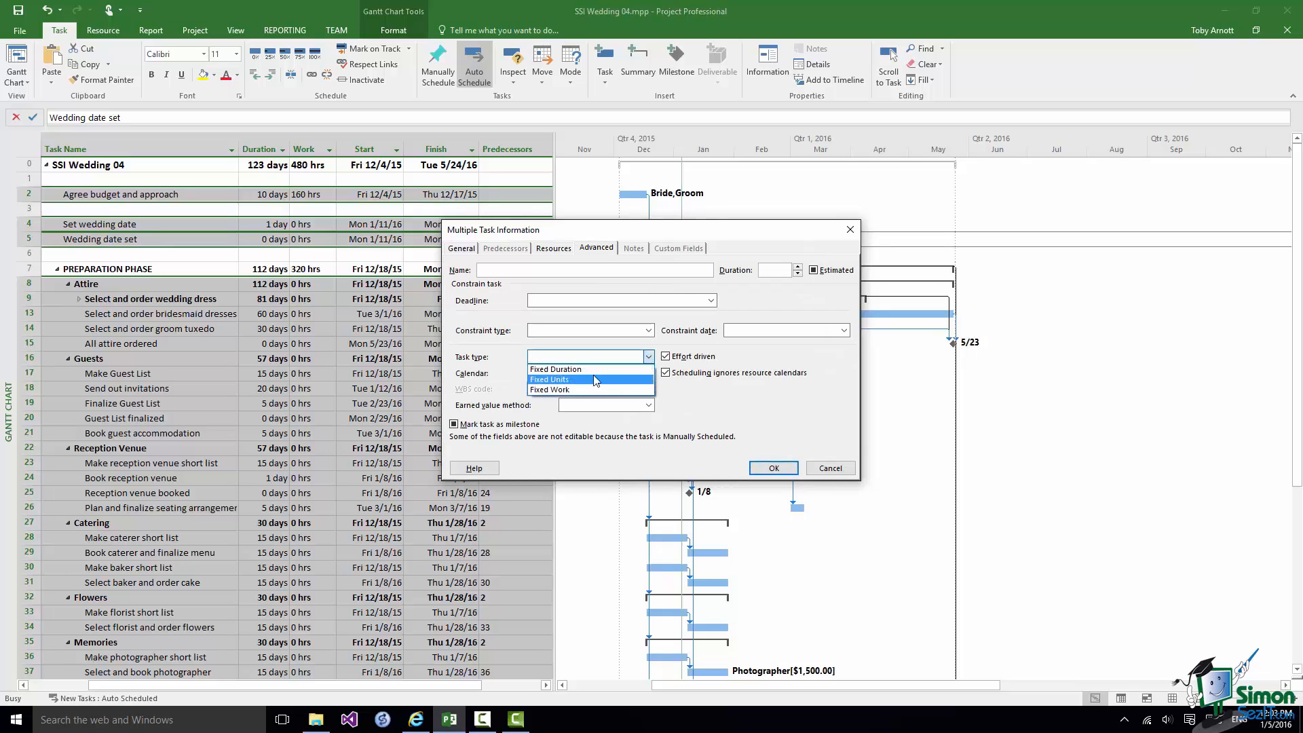
pyautogui.click(587, 370)
pyautogui.click(666, 357)
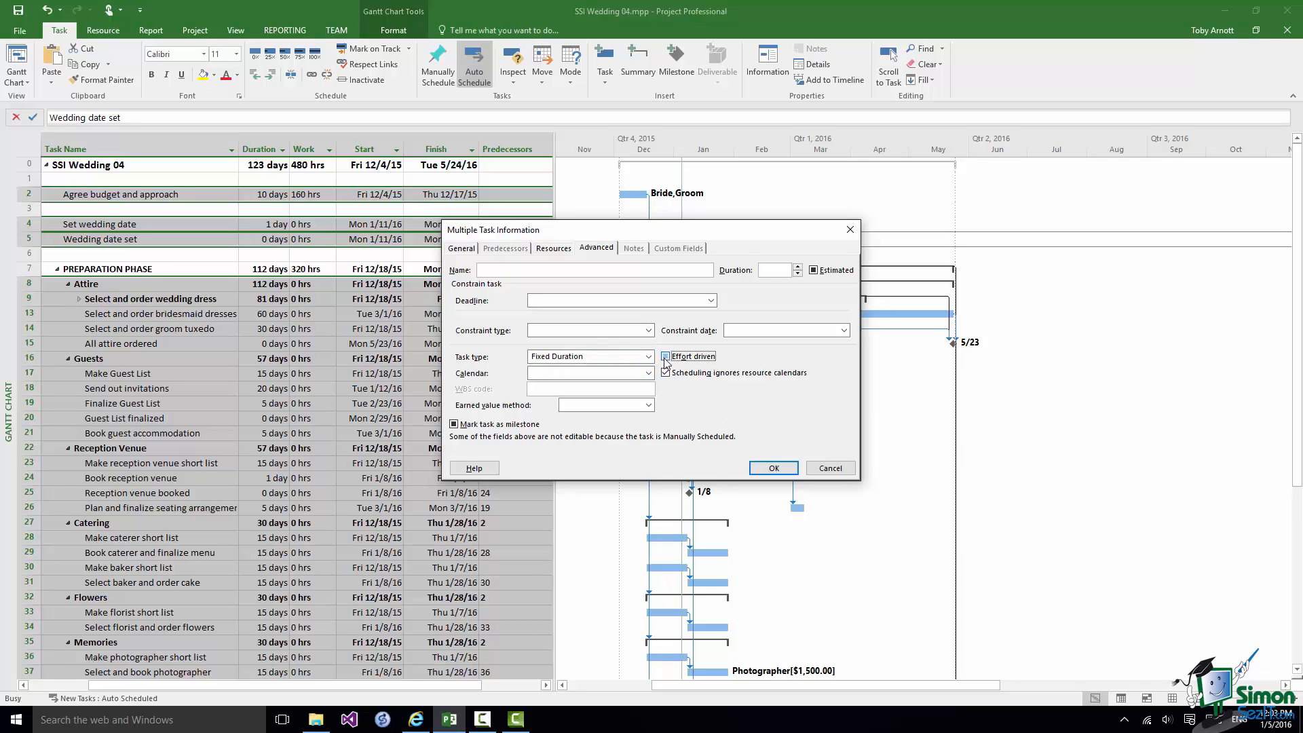
pyautogui.click(666, 358)
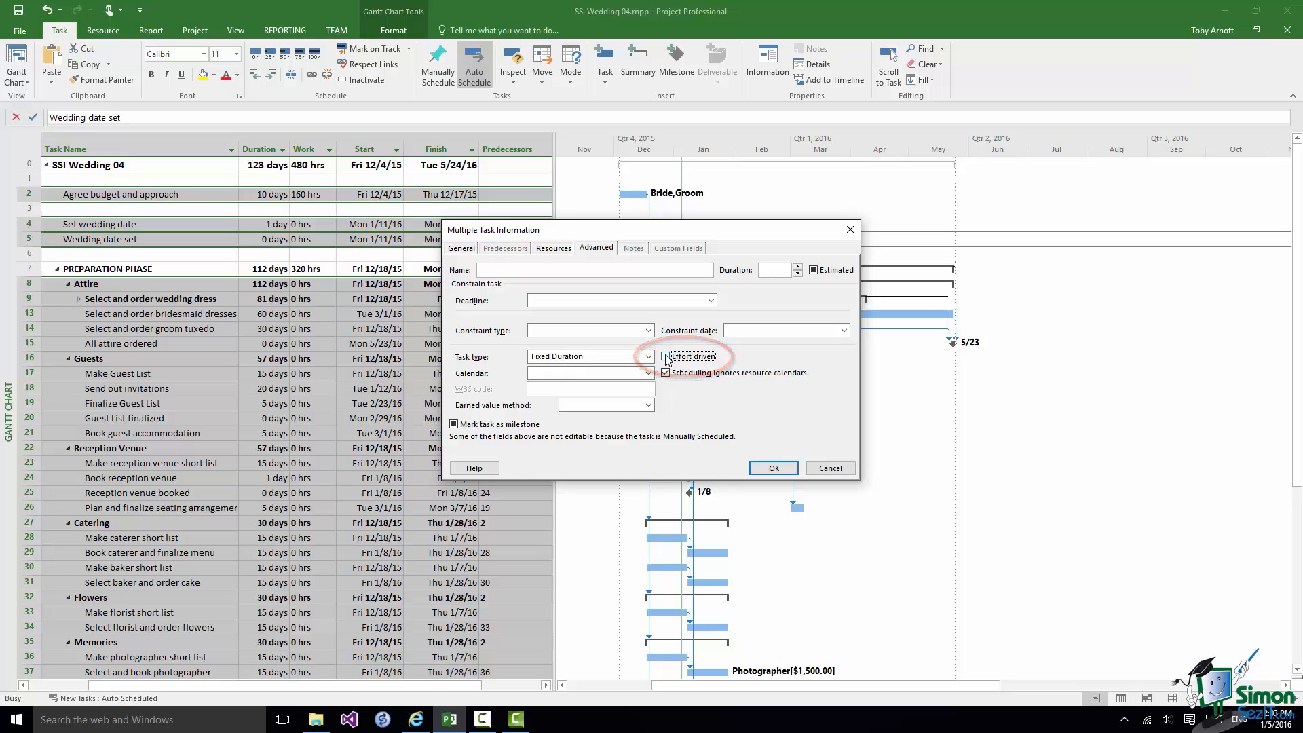
pyautogui.click(666, 358)
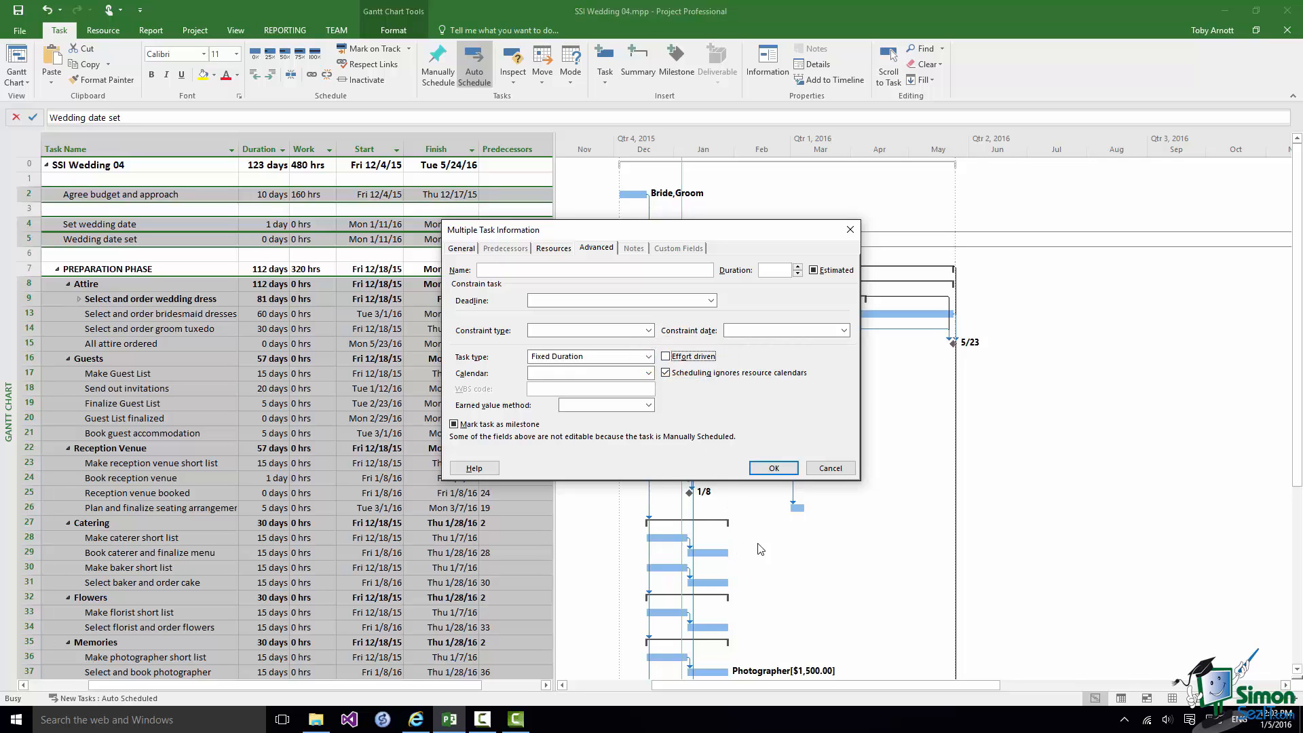
pyautogui.click(773, 469)
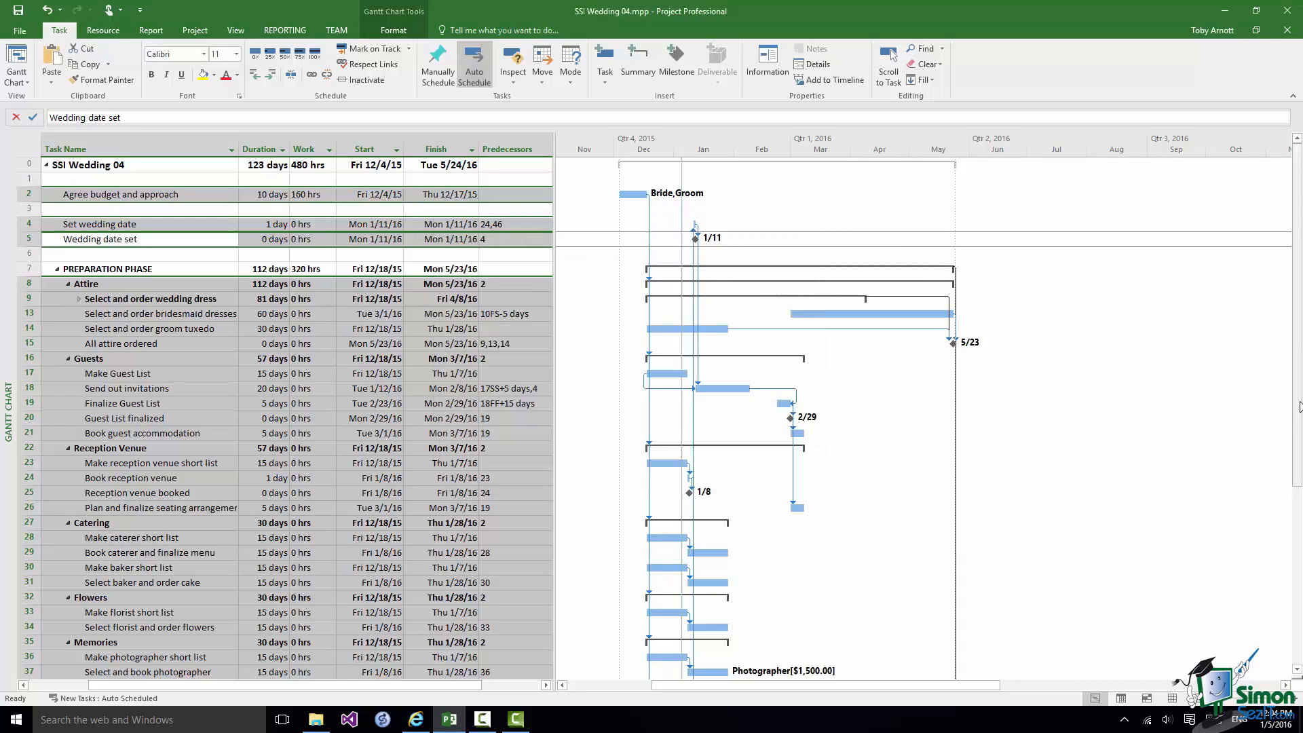
# Step: Set the Bride's resource units to 50% on the Select and buy rings task
pyautogui.moveTo(1298, 405); pyautogui.dragTo(1300, 587)
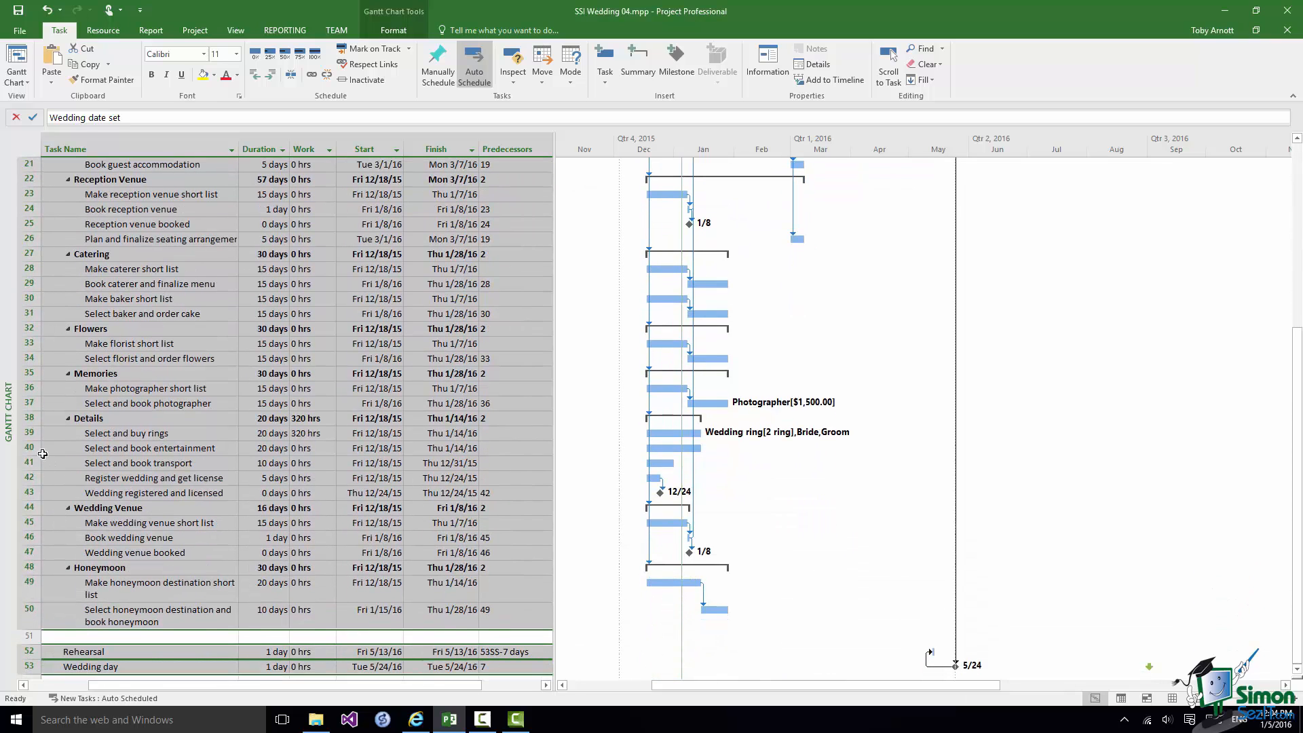
pyautogui.click(28, 433)
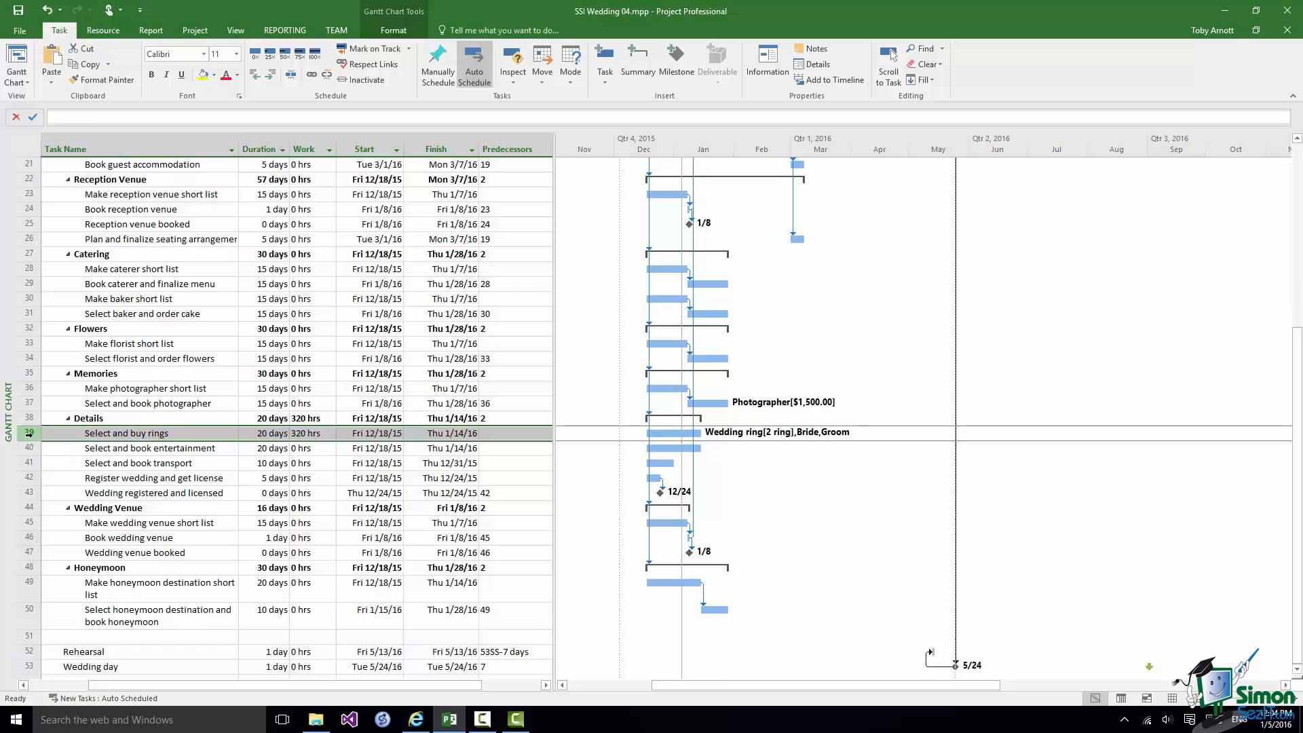
pyautogui.rightClick(33, 437)
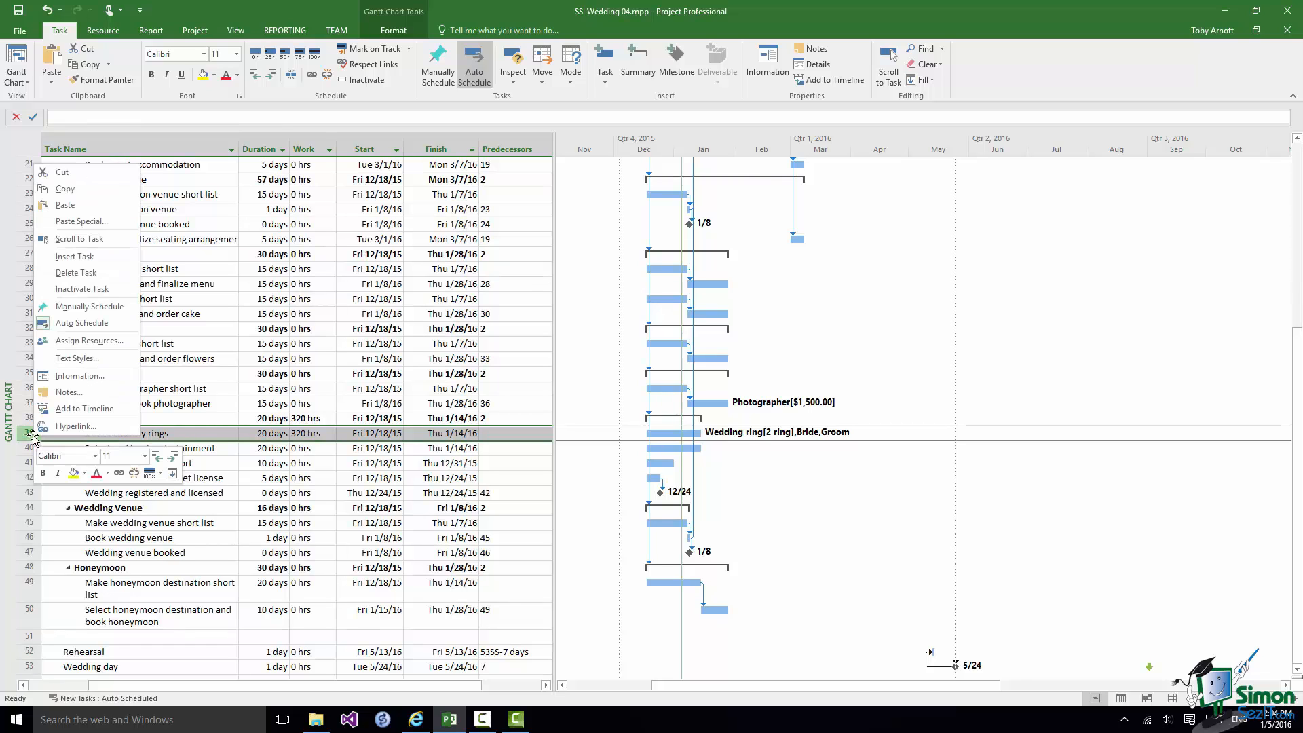
pyautogui.click(79, 341)
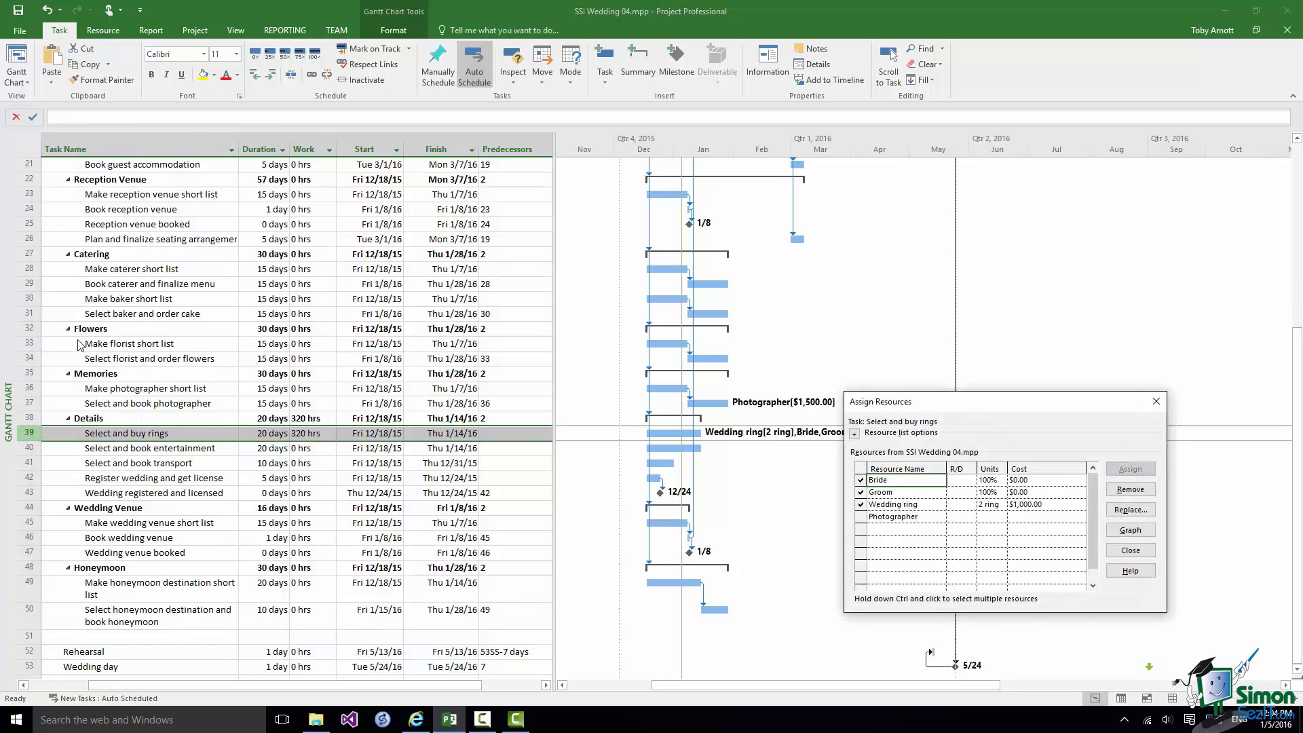
pyautogui.click(991, 481)
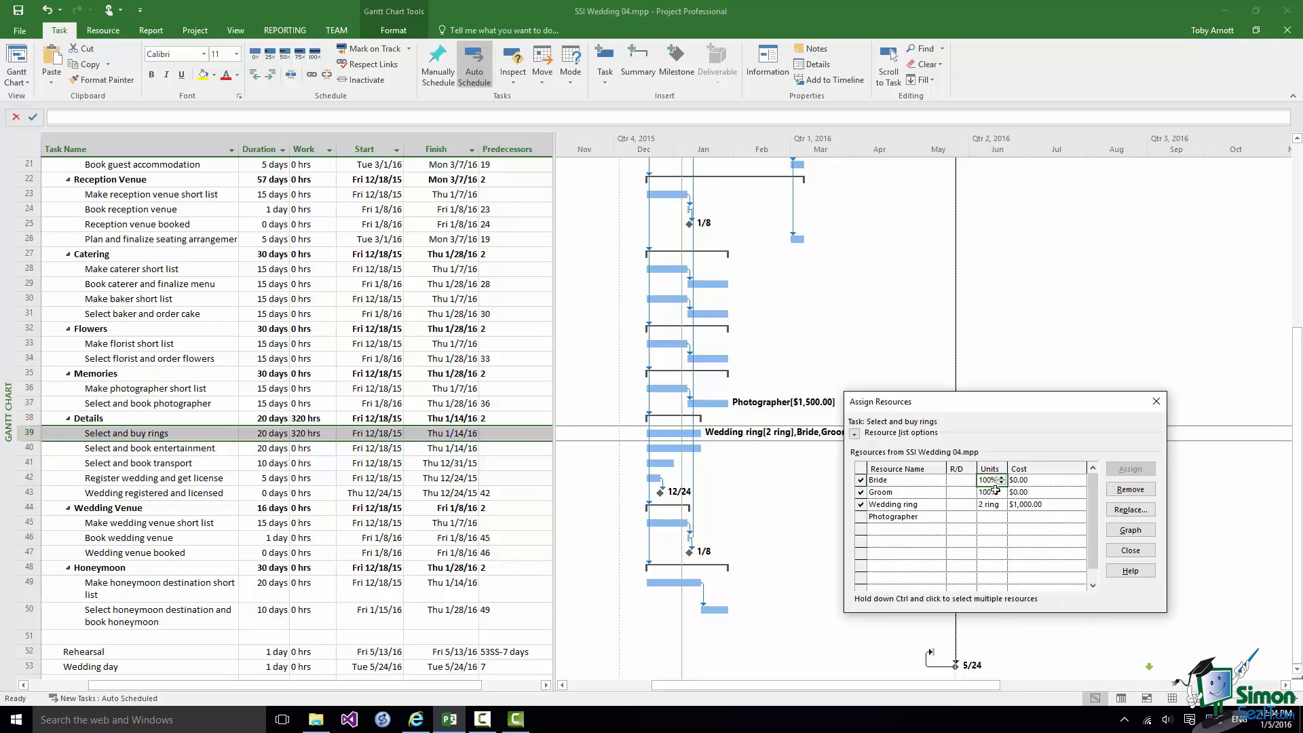
pyautogui.click(1002, 483)
pyautogui.moveTo(976, 401); pyautogui.dragTo(934, 469)
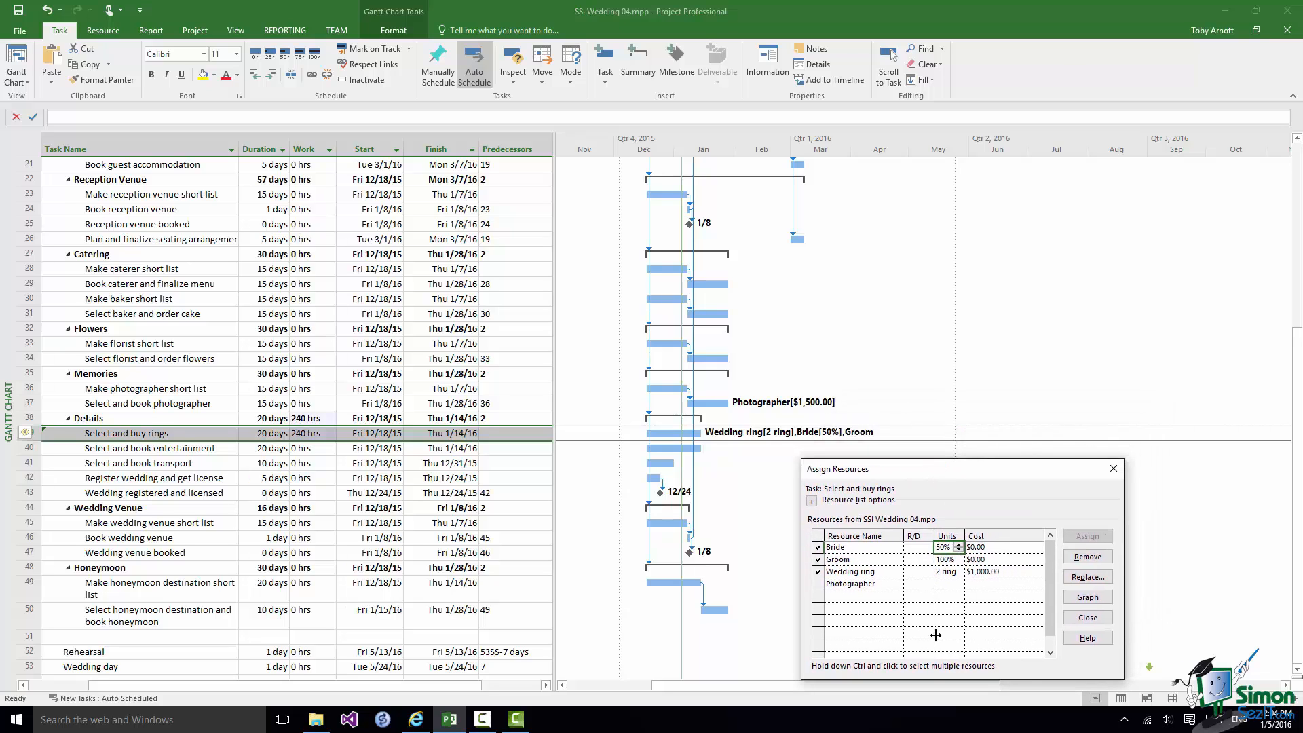
# Step: Set the Groom's resource units to 50% on the Select and buy rings task
pyautogui.click(897, 560)
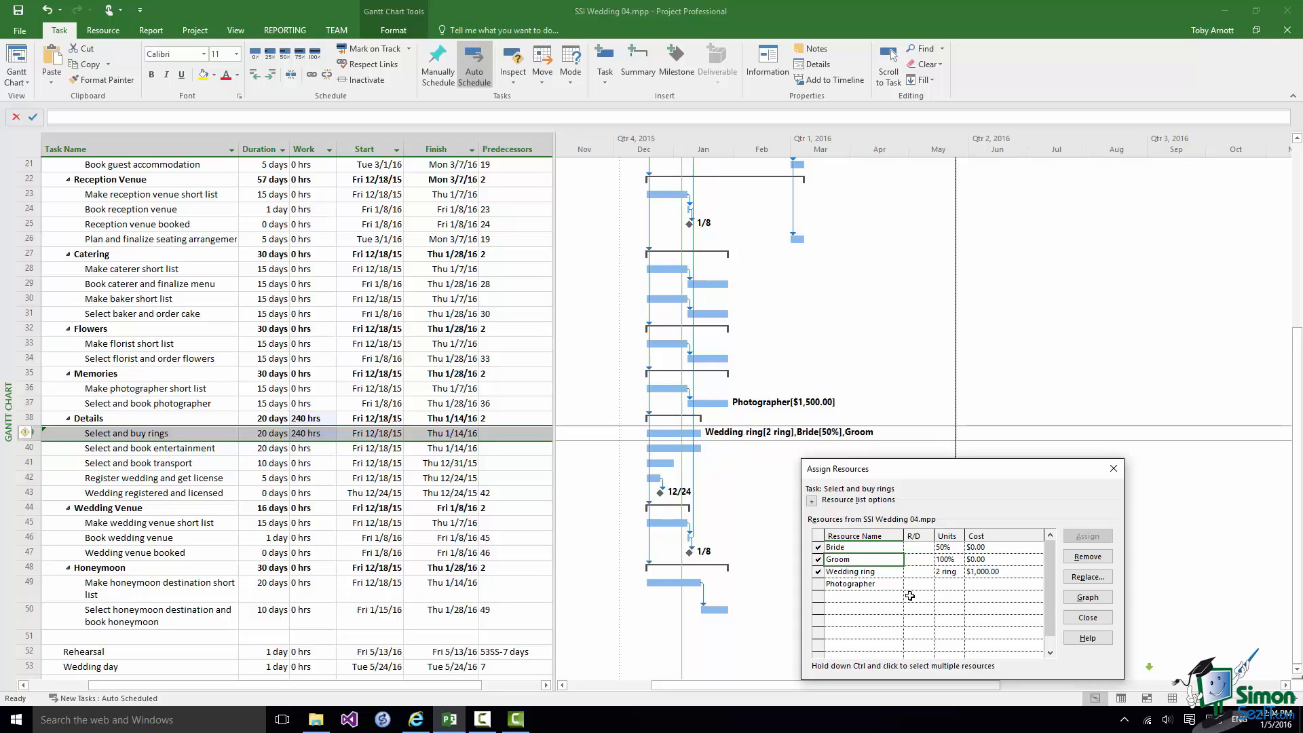
pyautogui.click(951, 561)
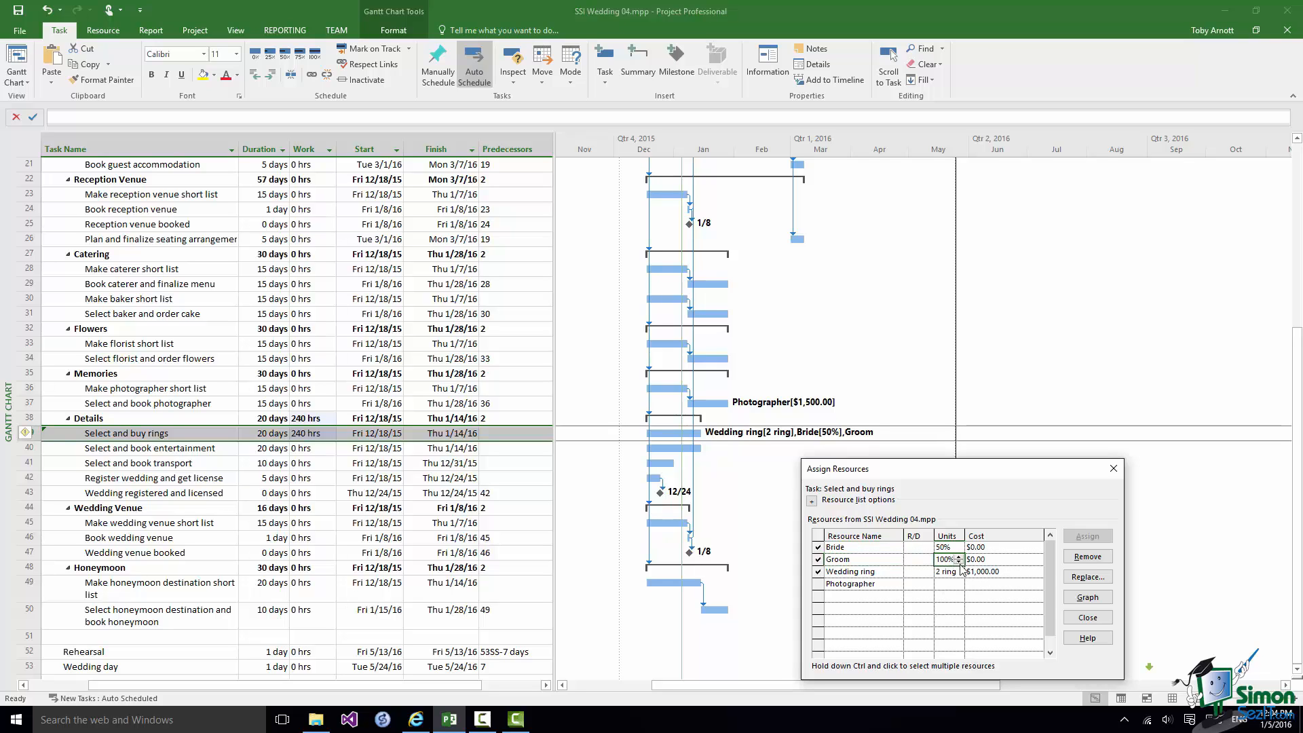
pyautogui.click(959, 563)
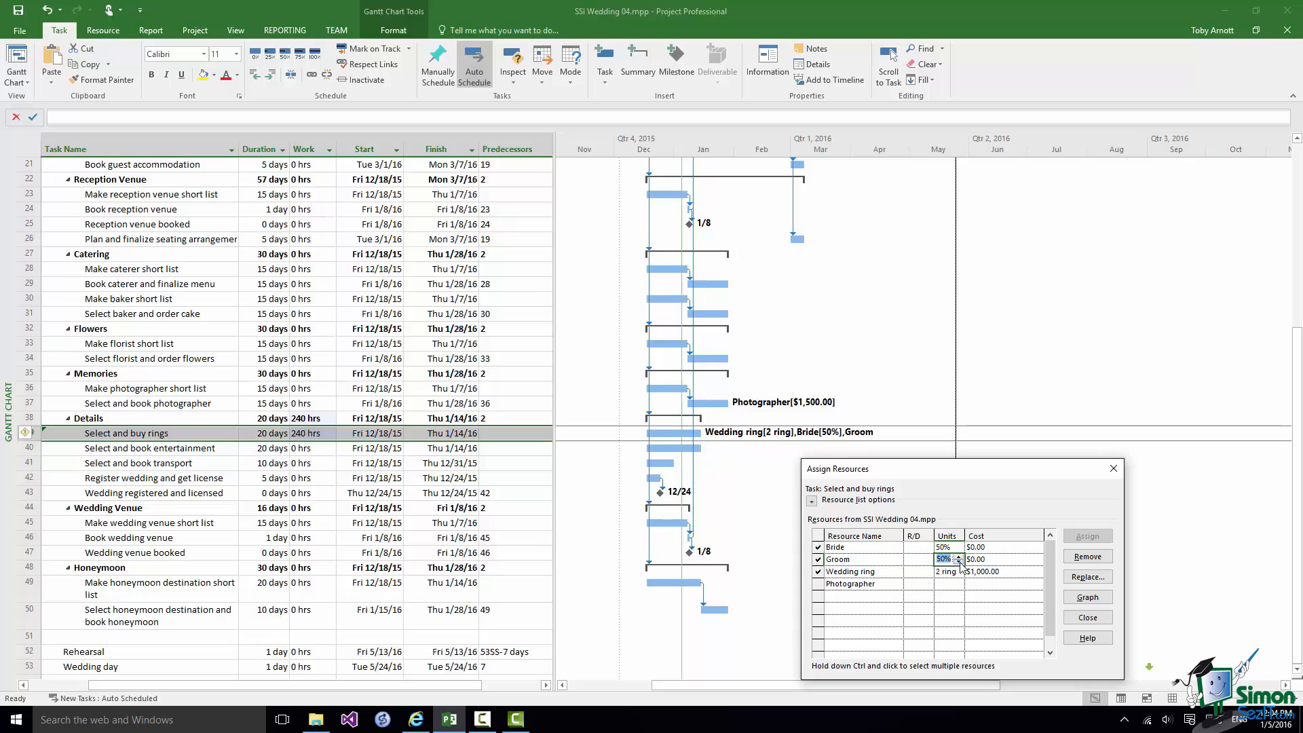
pyautogui.click(900, 572)
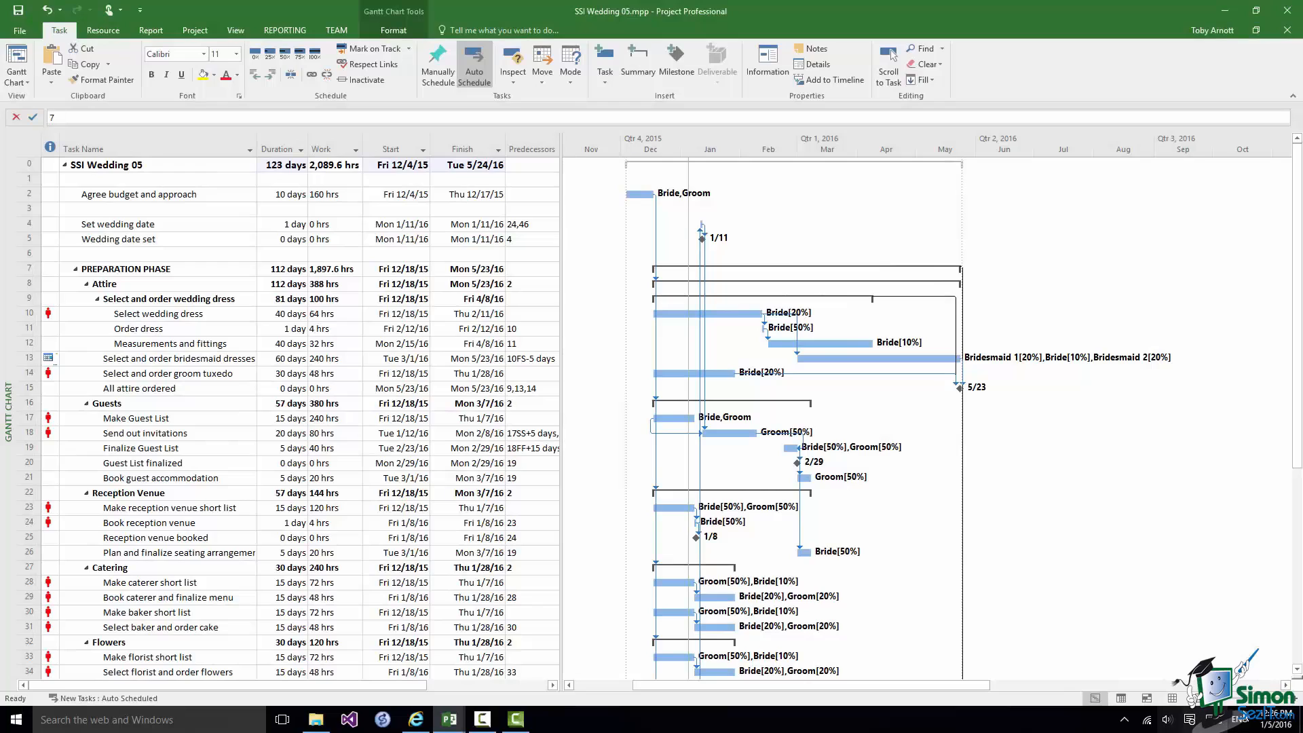
# Step: Check the resources of the SSI Wedding 05 project in the Resource Sheet view, and return to the Gantt Chart view
pyautogui.click(1174, 699)
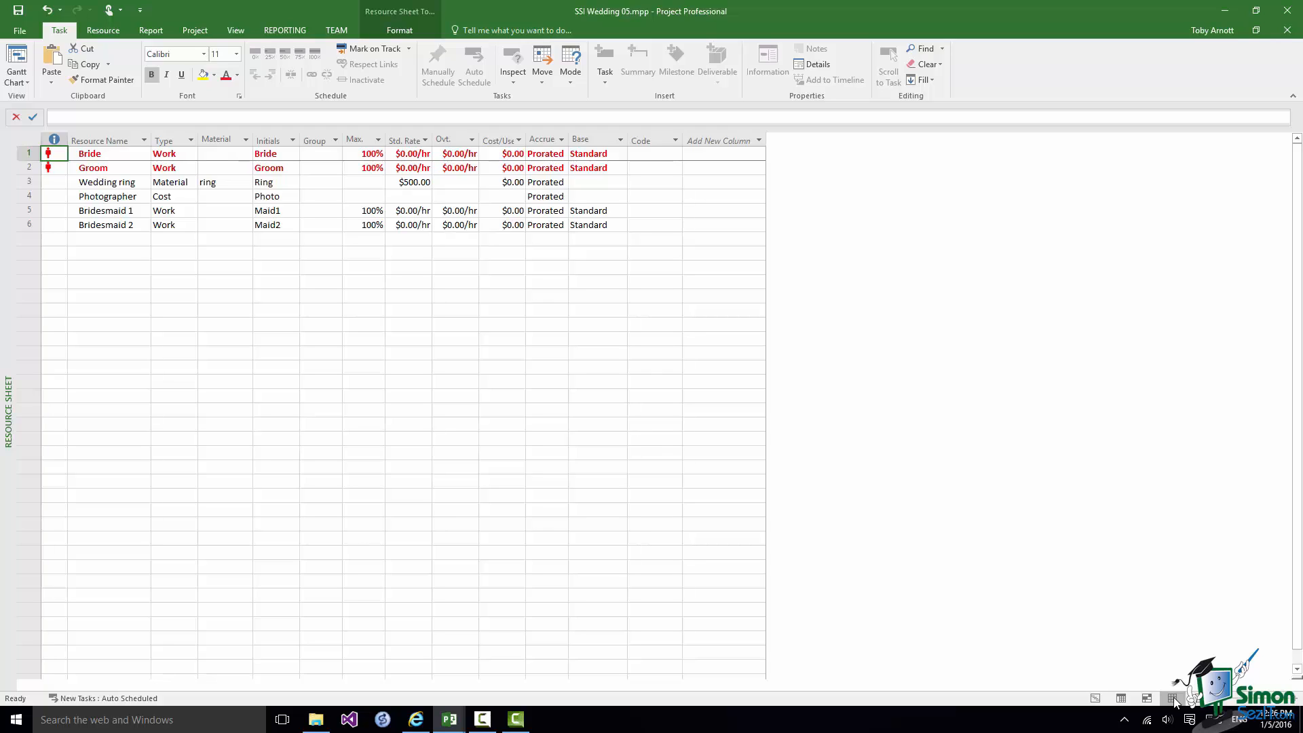
pyautogui.click(1094, 699)
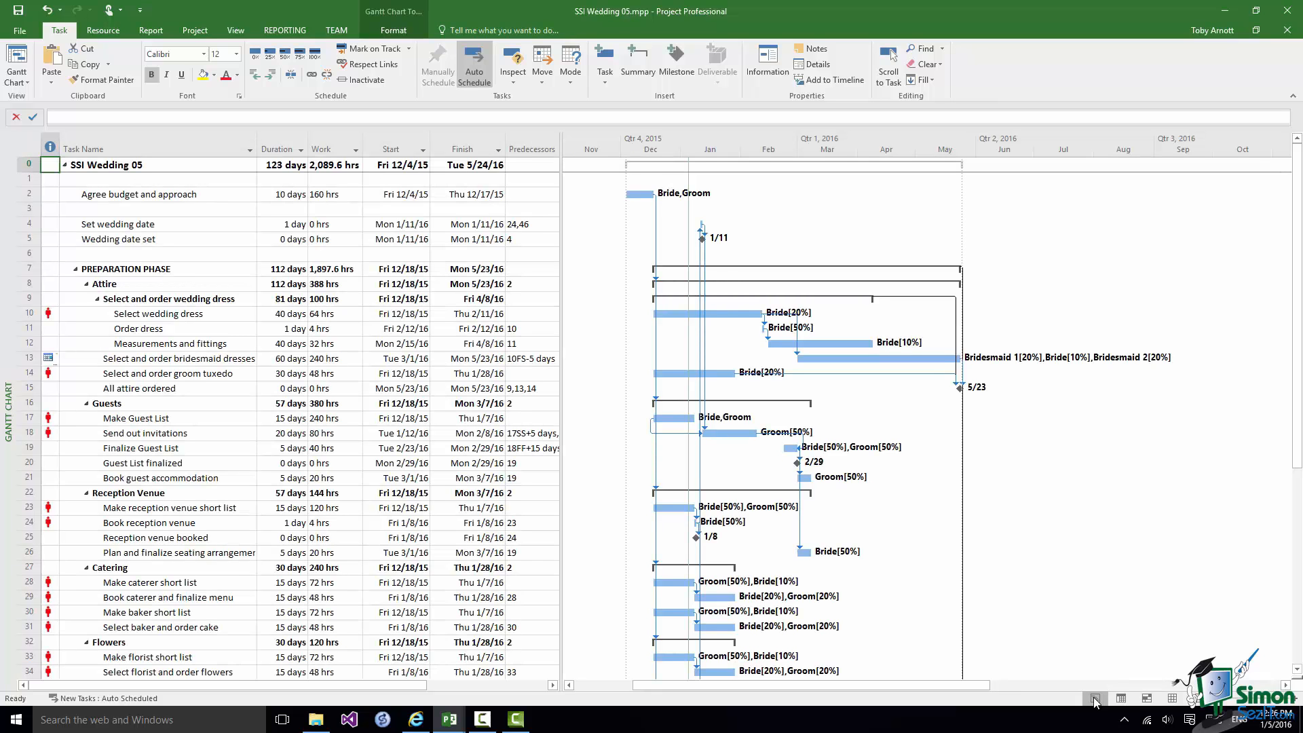